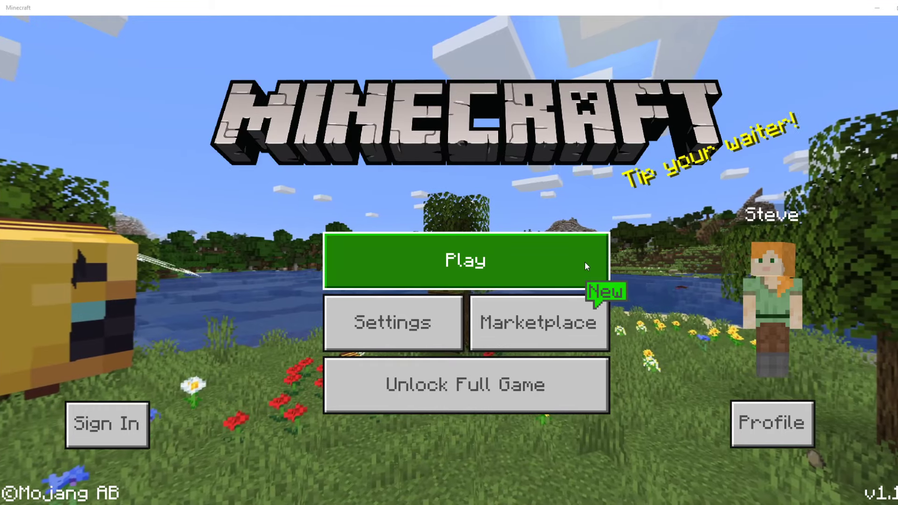
{"action": "left_click", "coordinate": [502, 268]}
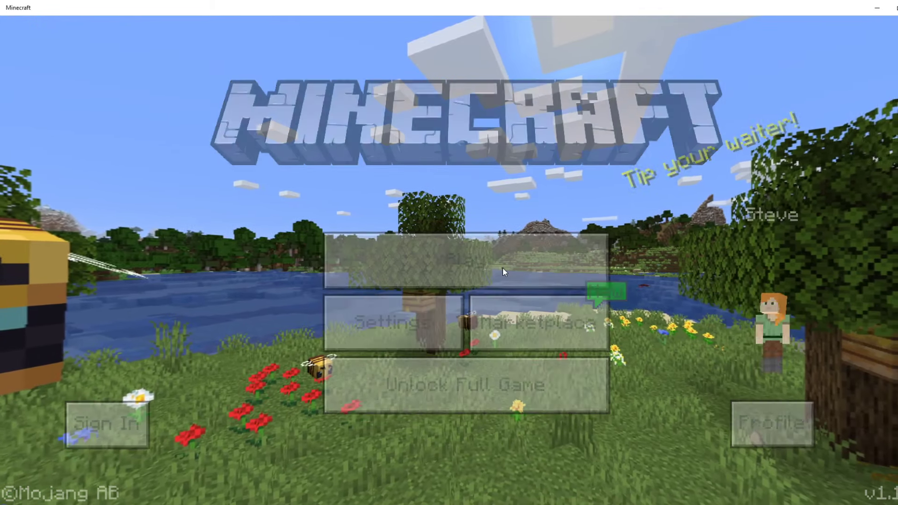
{"action": "key", "text": "Escape"}
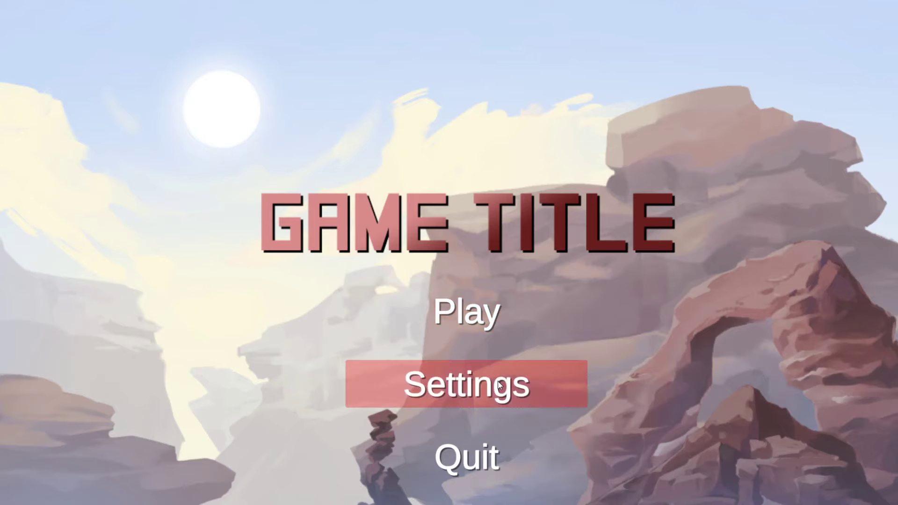
{"action": "left_click", "coordinate": [502, 321]}
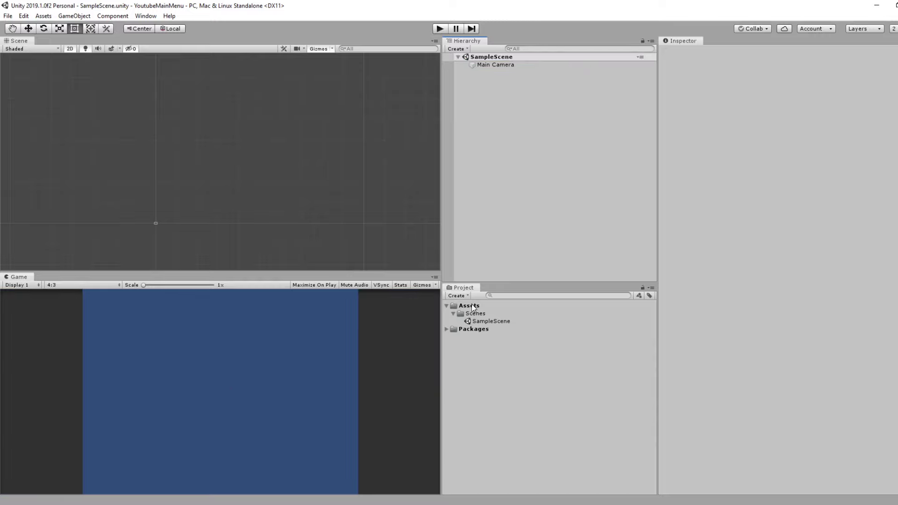
Step: Import the MenuBackground picture into the Assets folder and add a UI Image to the scene
{"action": "left_click", "coordinate": [471, 306]}
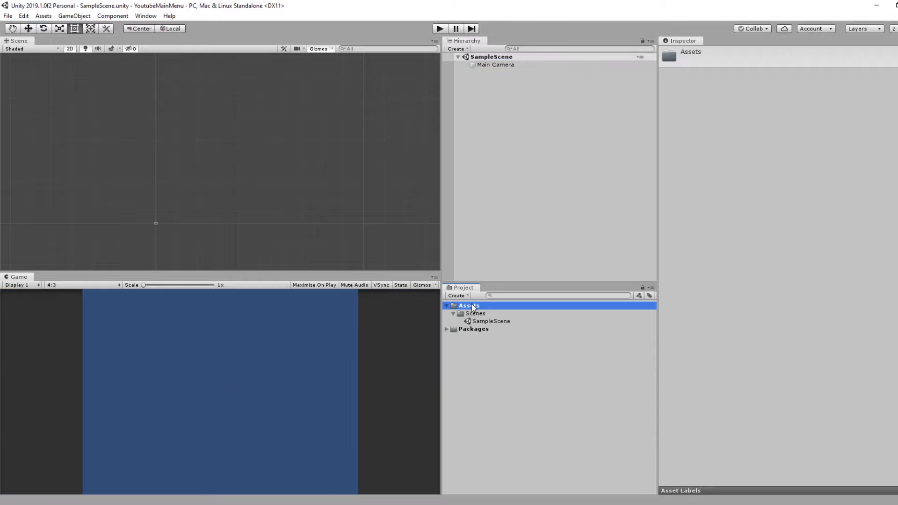
{"action": "right_click", "coordinate": [470, 305]}
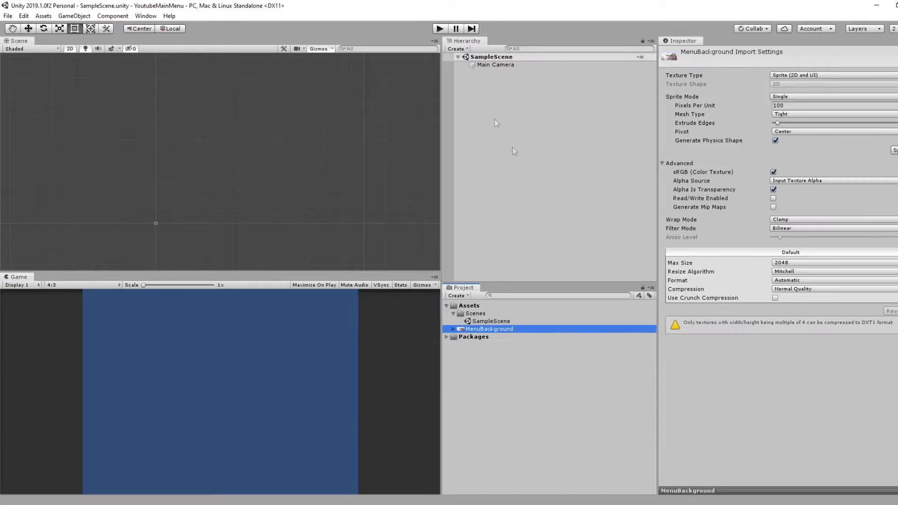
{"action": "left_click", "coordinate": [478, 101]}
{"action": "right_click", "coordinate": [528, 193]}
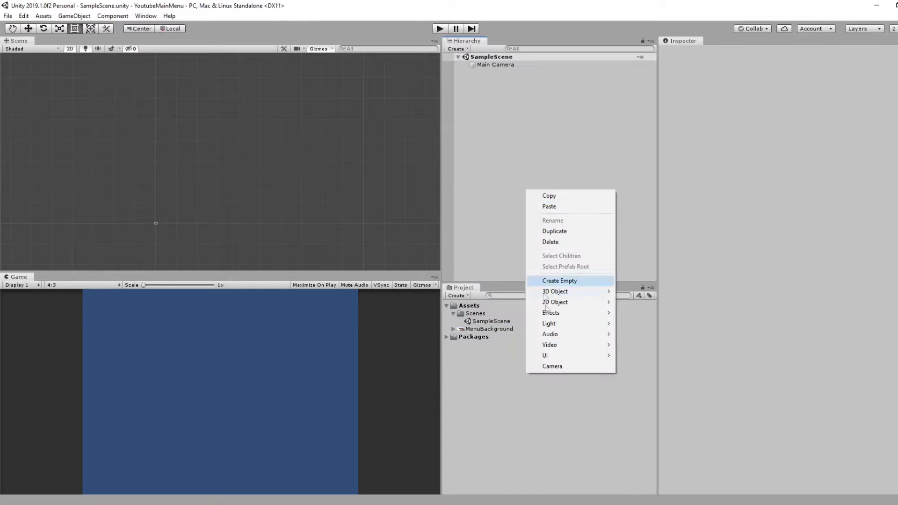
{"action": "mouse_move", "coordinate": [551, 357]}
{"action": "left_click", "coordinate": [638, 206]}
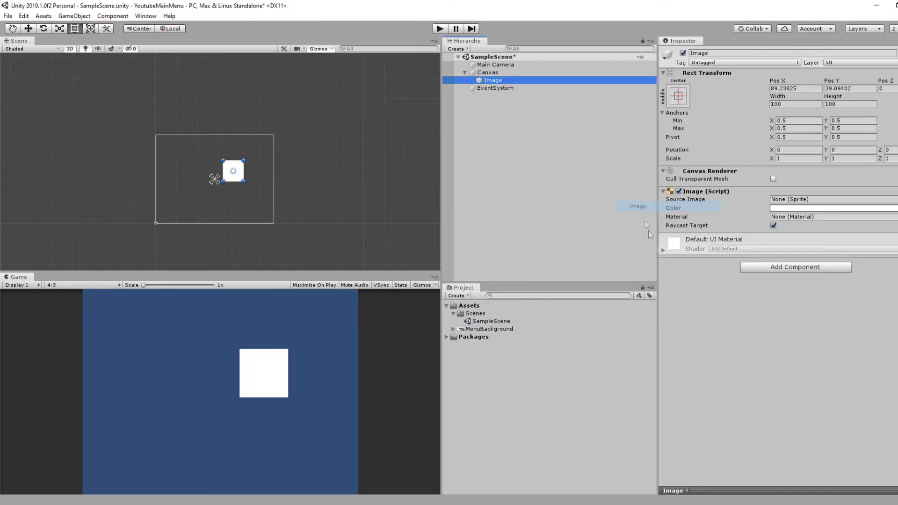
Step: Assign MenuBackground as the Image's source and stretch it in both directions, including its position, to fill the canvas
{"action": "left_click_drag", "start_coordinate": [503, 332], "coordinate": [812, 203]}
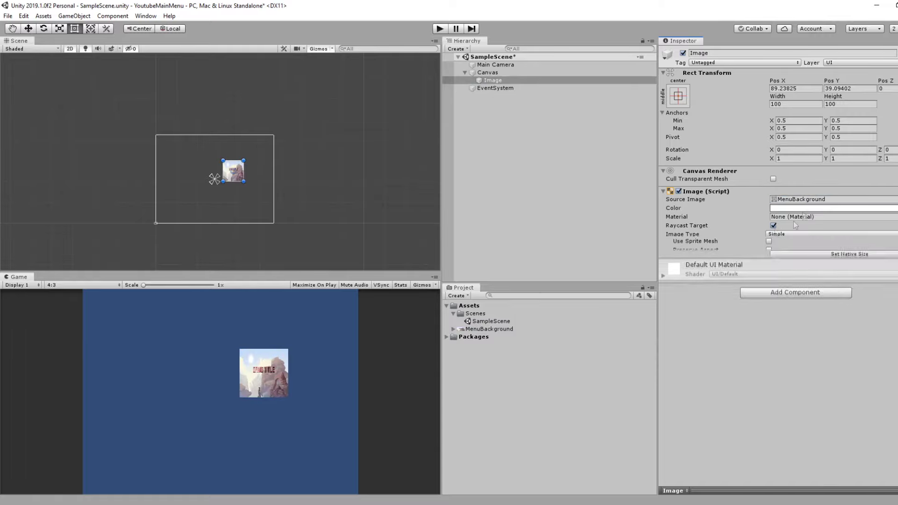
{"action": "left_click", "coordinate": [678, 95]}
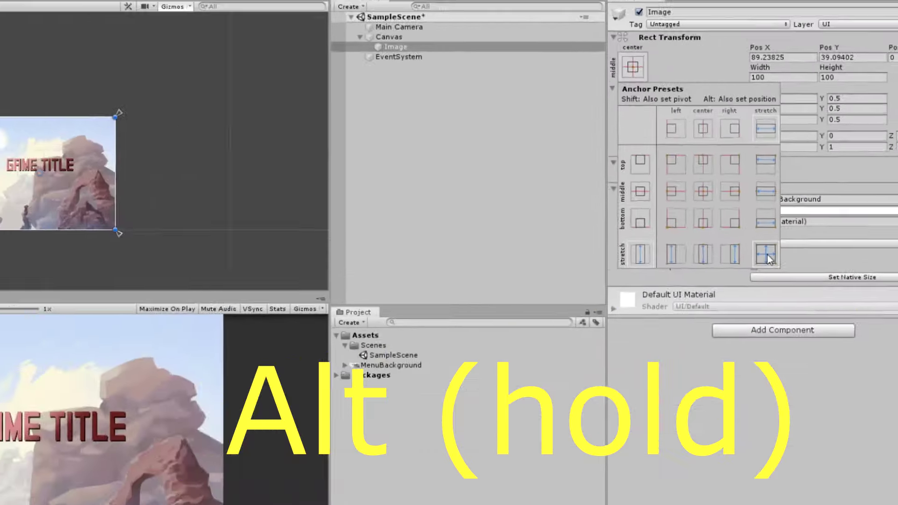
{"action": "left_click", "coordinate": [687, 313], "text": "alt"}
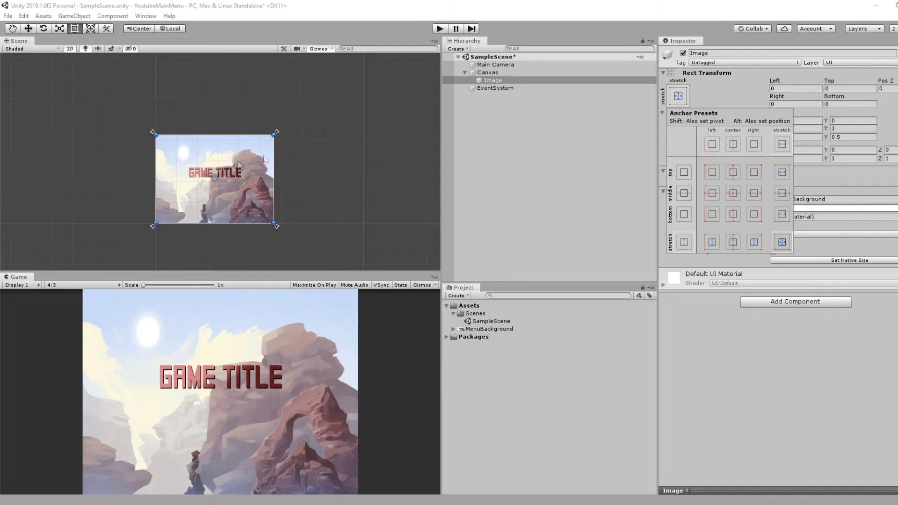
Step: Set the Canvas's UI Scale Mode to Scale With Screen Size with a reference resolution of 1920 x 1080
{"action": "left_click", "coordinate": [491, 79]}
{"action": "left_click", "coordinate": [490, 74]}
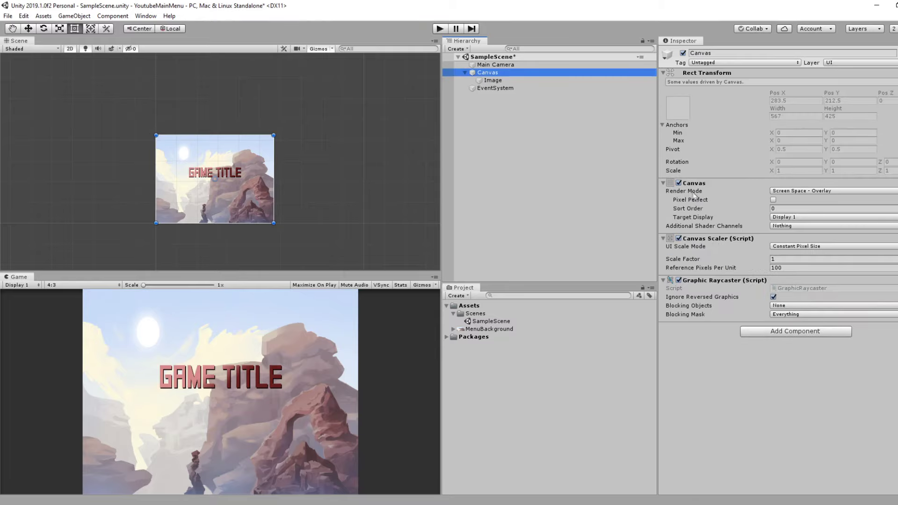
{"action": "left_click", "coordinate": [798, 246]}
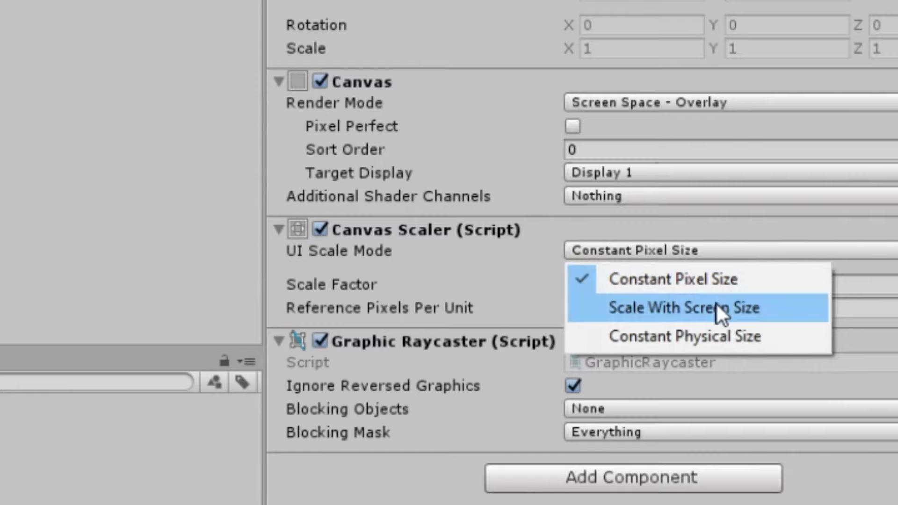
{"action": "left_click", "coordinate": [716, 306]}
{"action": "left_click", "coordinate": [647, 276]}
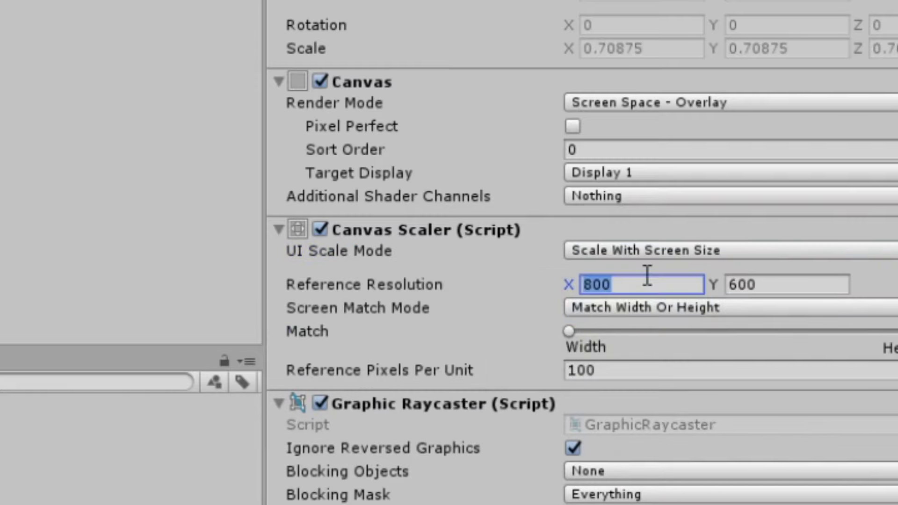
{"action": "type", "text": "3840"}
{"action": "key", "text": "Tab"}
{"action": "type", "text": "2160"}
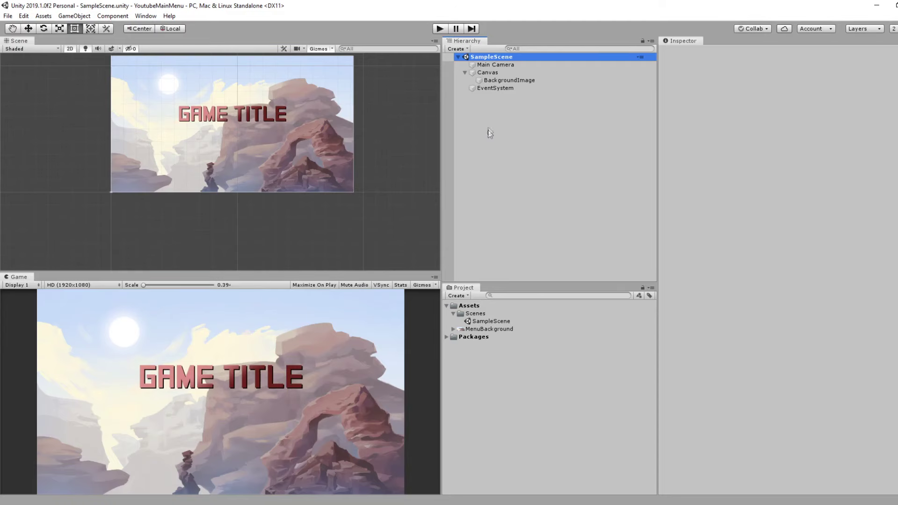
Step: Add a TextMeshPro button to the Canvas and import the TMP Essentials
{"action": "left_click", "coordinate": [498, 73]}
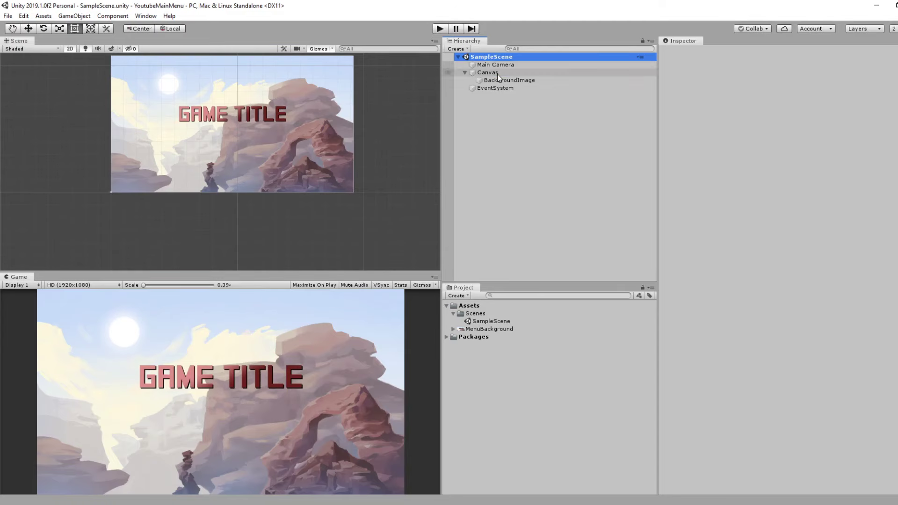
{"action": "right_click", "coordinate": [497, 74]}
{"action": "mouse_move", "coordinate": [531, 240]}
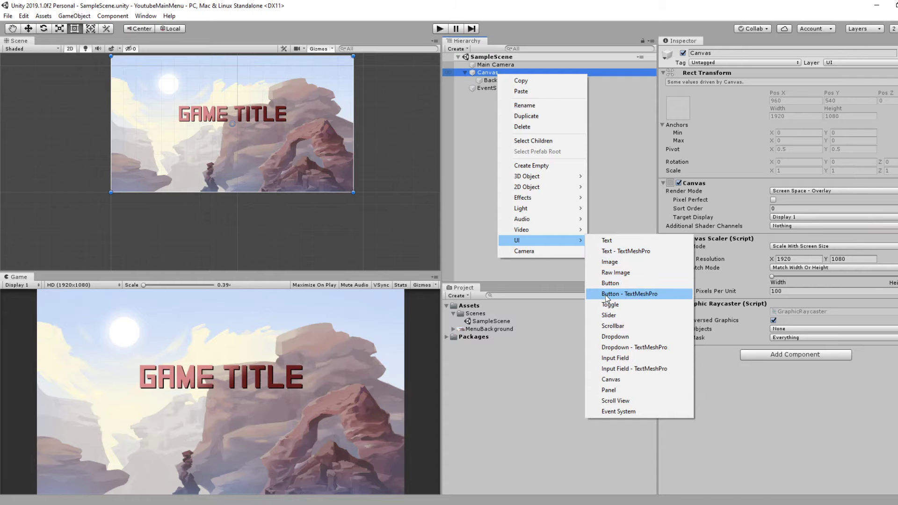
{"action": "left_click", "coordinate": [641, 295]}
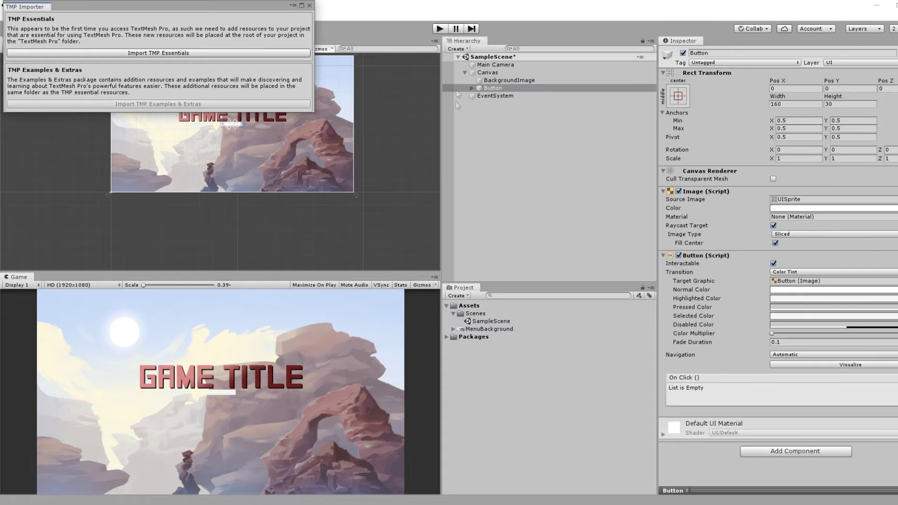
{"action": "left_click", "coordinate": [186, 55]}
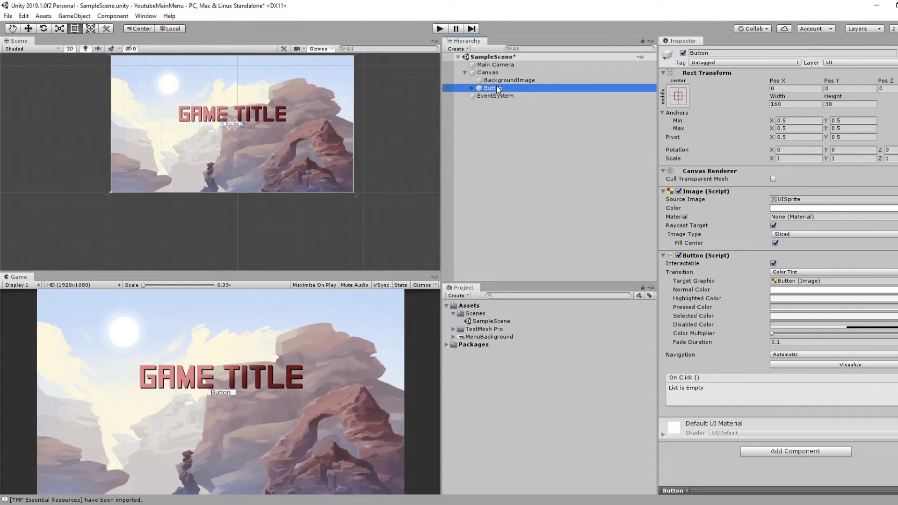
Step: Expand the button to check its text child, and move the button straight down below the game title to Y -58
{"action": "left_click", "coordinate": [472, 88]}
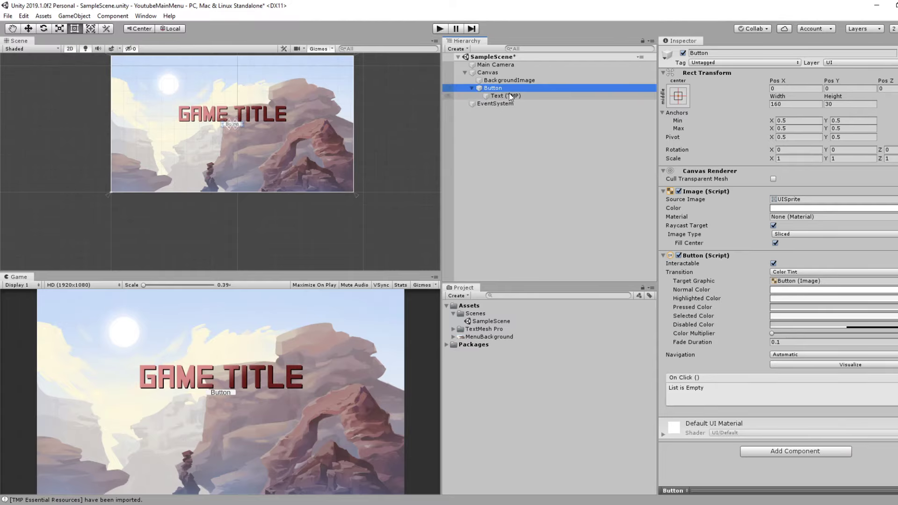
{"action": "left_click", "coordinate": [505, 97]}
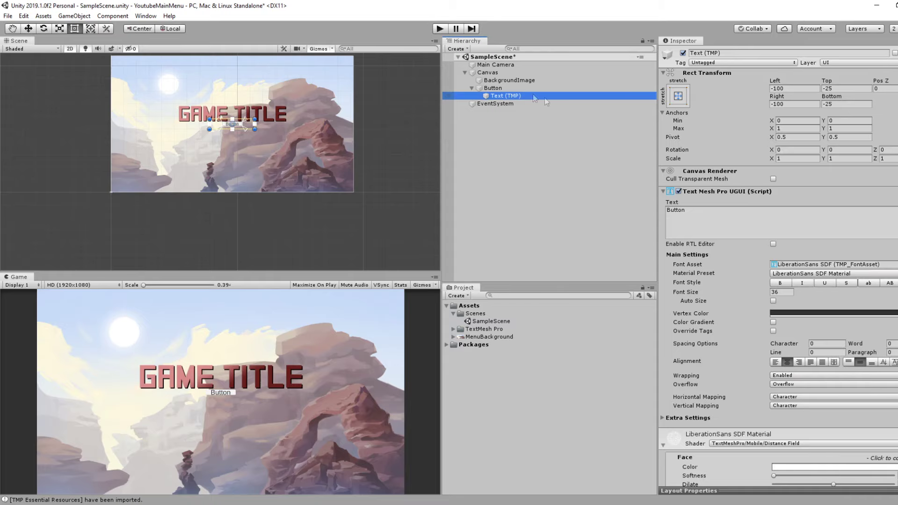
{"action": "scroll", "coordinate": [745, 327], "scroll_direction": "down", "scroll_amount": 5}
{"action": "scroll", "coordinate": [722, 267], "scroll_direction": "up", "scroll_amount": 5}
{"action": "left_click", "coordinate": [496, 88]}
{"action": "left_click", "coordinate": [497, 88]}
{"action": "left_click", "coordinate": [33, 30]}
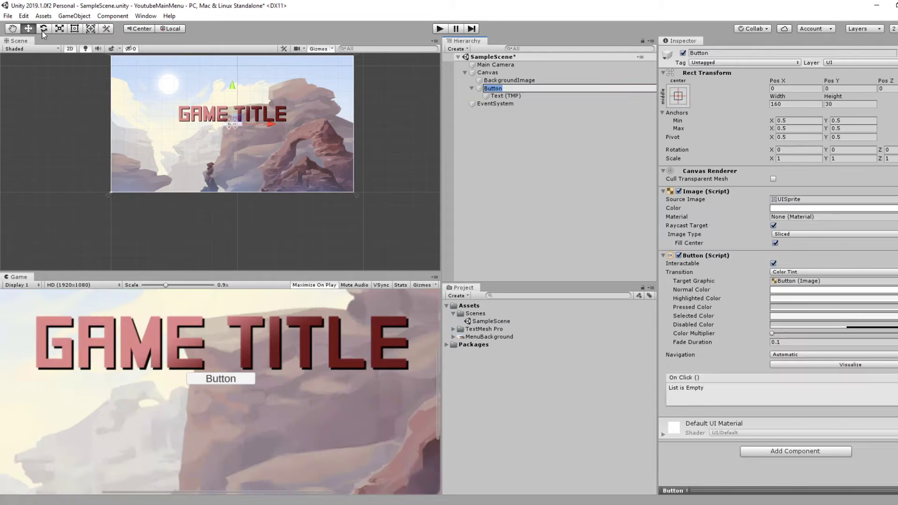
{"action": "left_click_drag", "start_coordinate": [232, 90], "coordinate": [232, 97]}
Step: Set the button's width to 500 and height to 100, and lower it to Y -100
{"action": "left_click", "coordinate": [798, 104]}
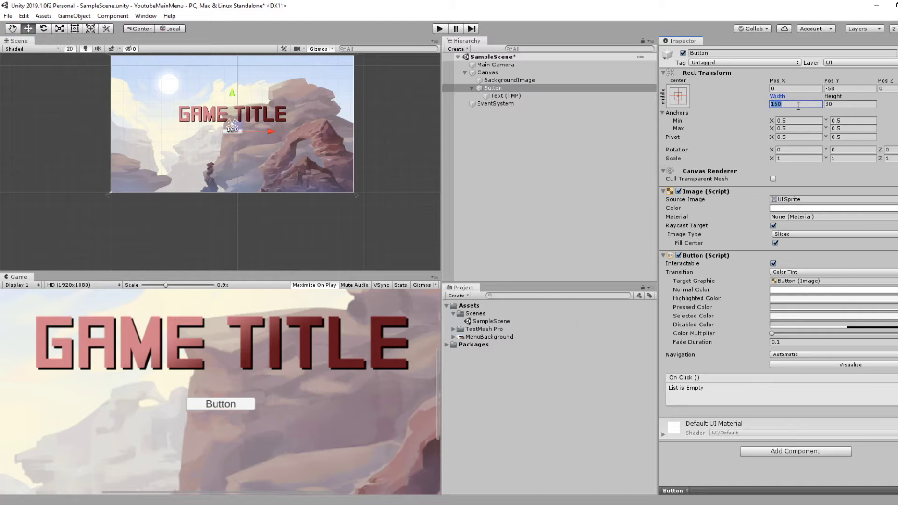
{"action": "type", "text": "500"}
{"action": "key", "text": "Tab"}
{"action": "type", "text": "100"}
{"action": "left_click_drag", "start_coordinate": [237, 97], "coordinate": [238, 103]}
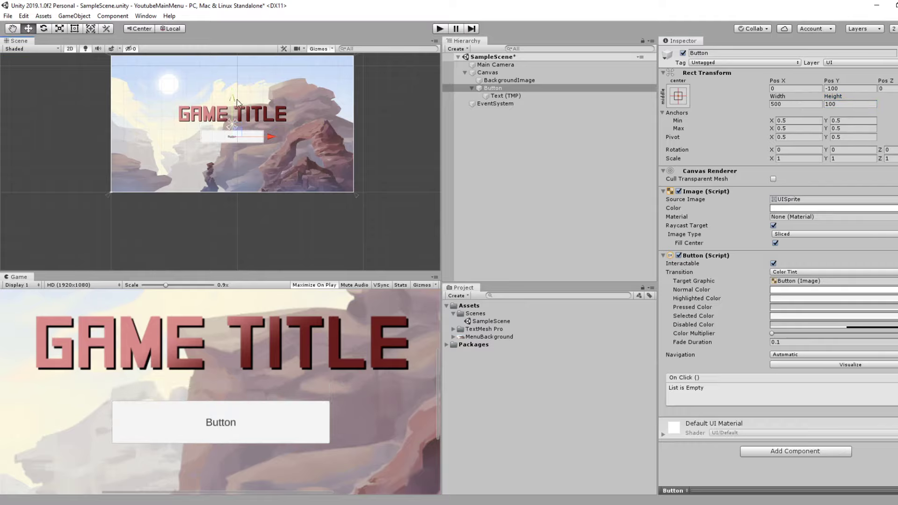
Step: Make the button's Normal Color fully transparent by setting its alpha to 0
{"action": "left_click", "coordinate": [803, 289]}
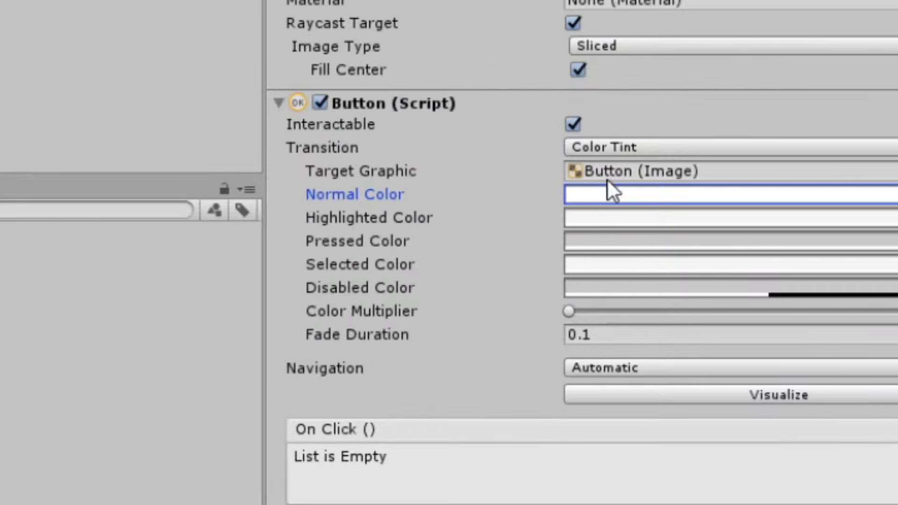
{"action": "left_click", "coordinate": [607, 192]}
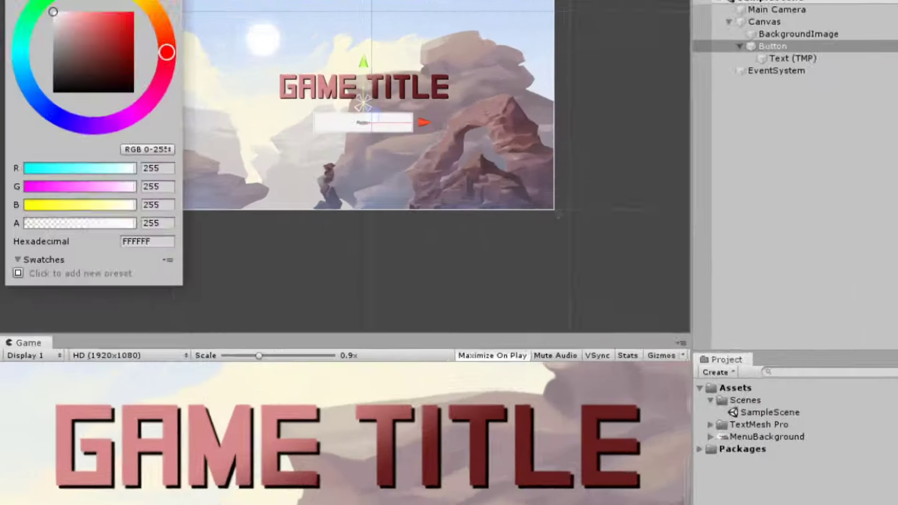
{"action": "left_click_drag", "start_coordinate": [209, 271], "coordinate": [2, 255]}
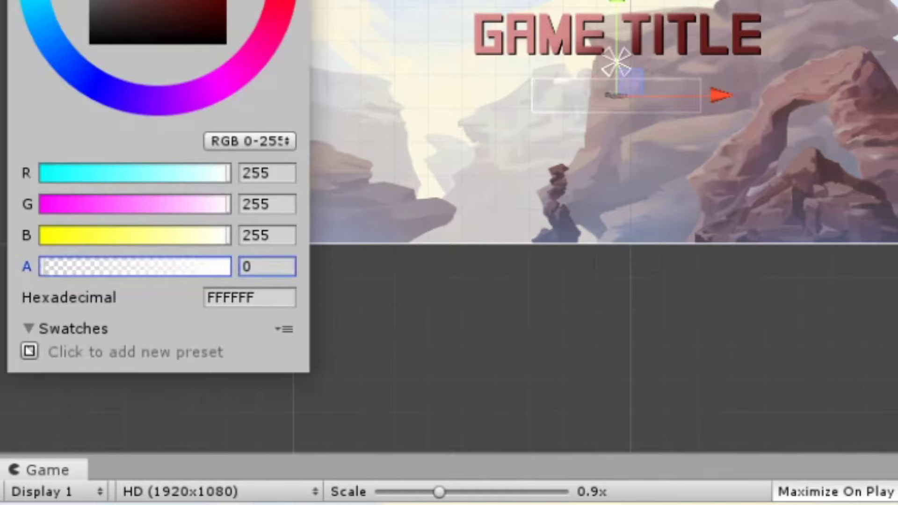
Step: Reduce the alpha of the button's Highlighted Color and Pressed Color so both are semi-transparent
{"action": "left_click", "coordinate": [82, 271]}
{"action": "left_click_drag", "start_coordinate": [83, 271], "coordinate": [100, 269]}
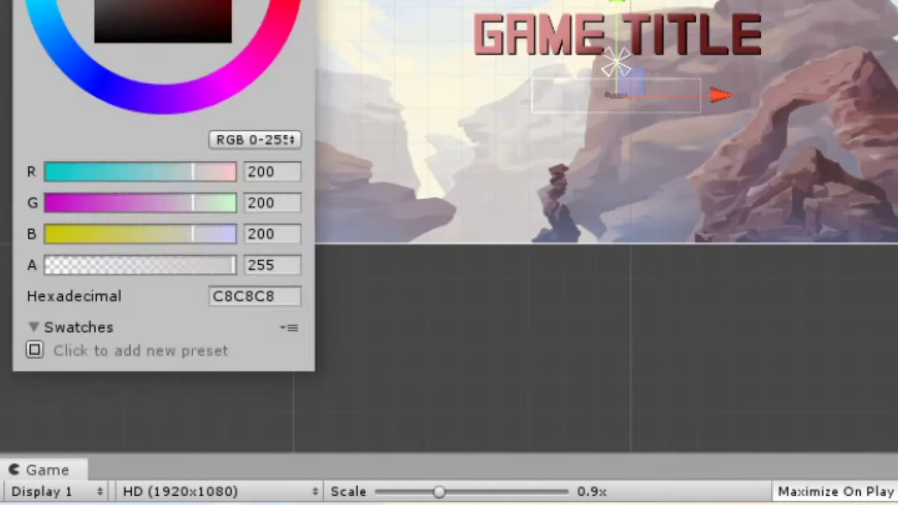
{"action": "left_click", "coordinate": [149, 265]}
{"action": "left_click_drag", "start_coordinate": [148, 266], "coordinate": [136, 266]}
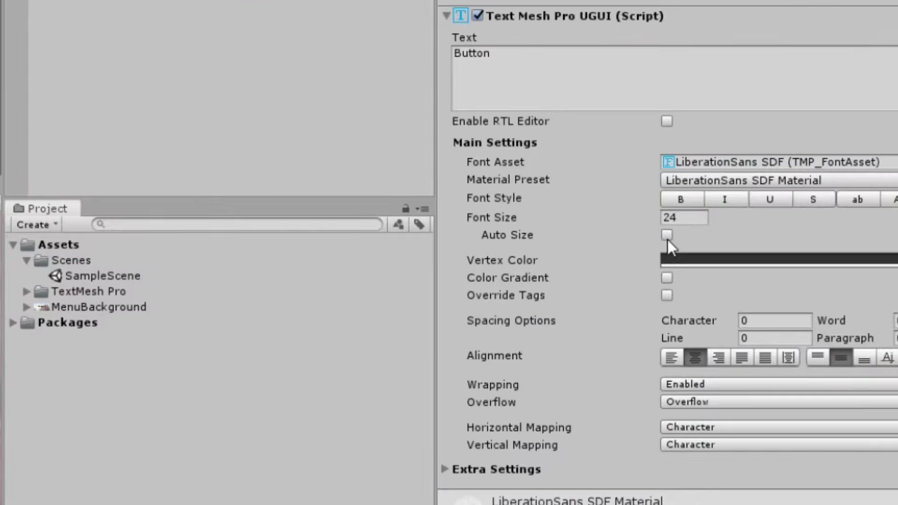
Step: Enable Auto Size on the button's text and set its Vertex Color to white (FFFFFF)
{"action": "left_click", "coordinate": [709, 261]}
{"action": "left_click", "coordinate": [681, 275]}
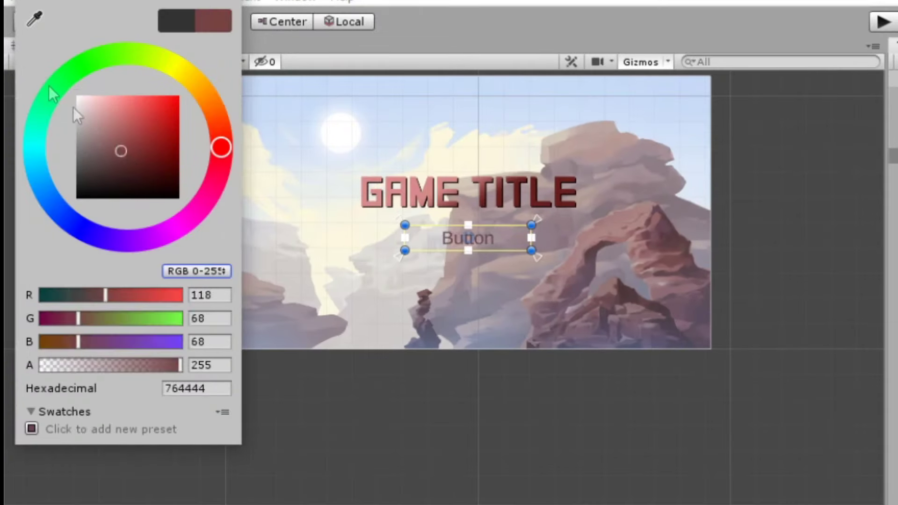
{"action": "left_click", "coordinate": [77, 95]}
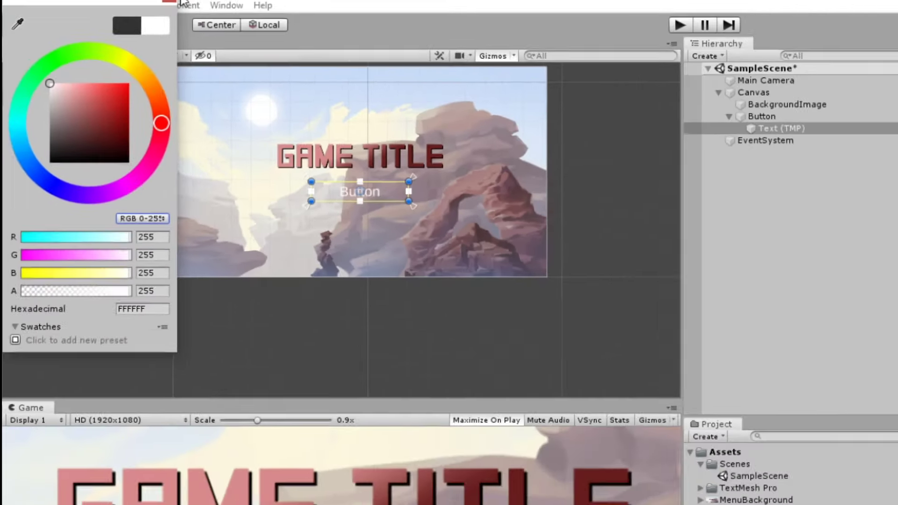
Step: Change the button's text to "Play" and apply the LiberationSans SDF - Drop Shadow material preset
{"action": "left_click", "coordinate": [700, 215]}
{"action": "key", "text": "ctrl+a"}
{"action": "key", "text": "BackSpace"}
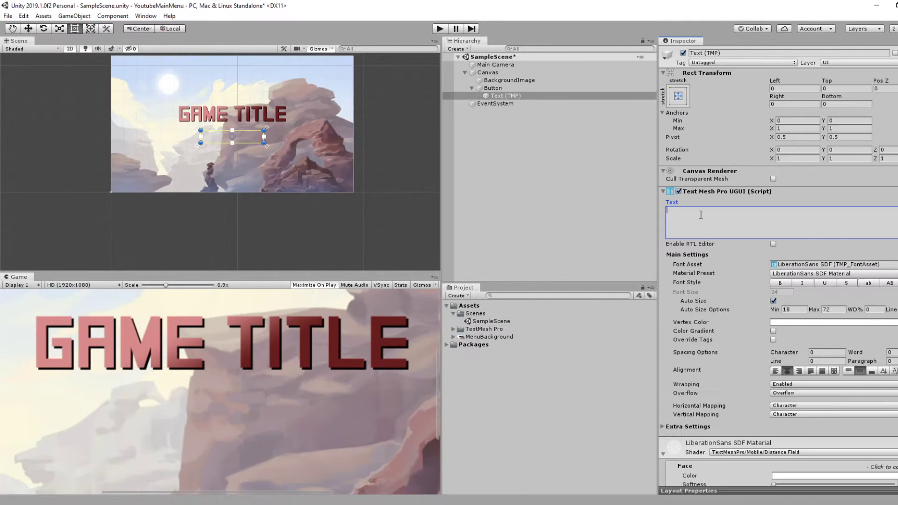
{"action": "type", "text": "Play"}
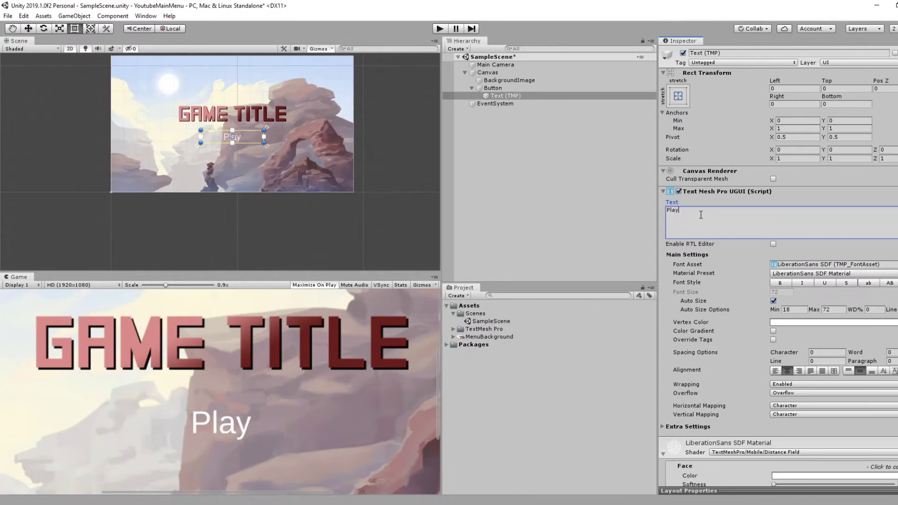
{"action": "left_click", "coordinate": [866, 275]}
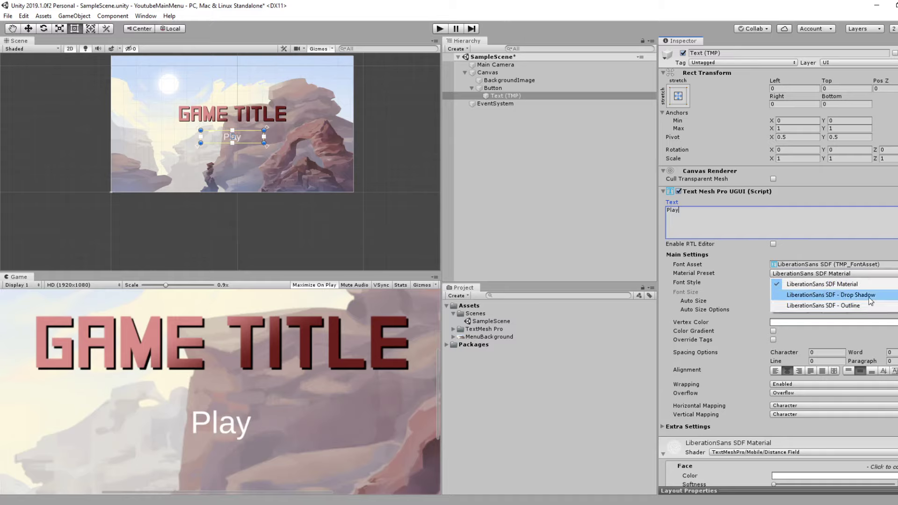
{"action": "left_click", "coordinate": [868, 295]}
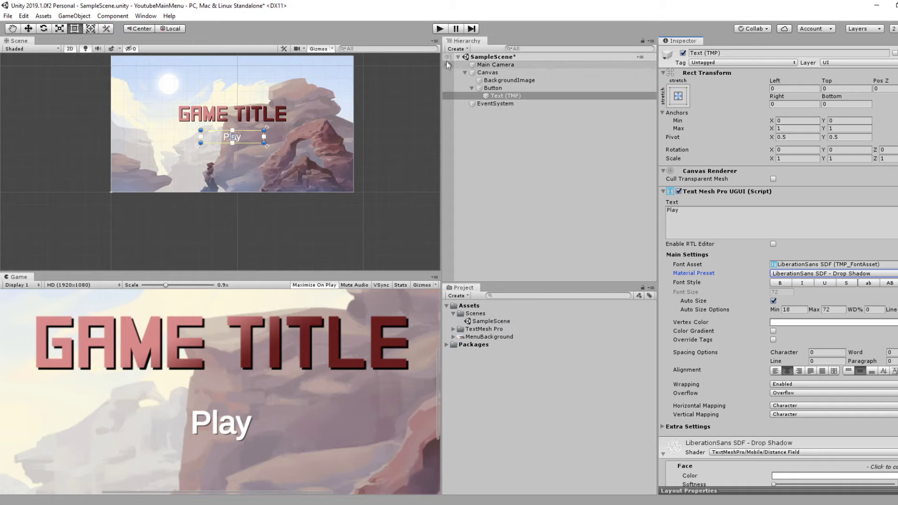
Step: Rename the button object as PlayButton
{"action": "left_click", "coordinate": [493, 88]}
{"action": "left_click", "coordinate": [718, 53]}
{"action": "type", "text": "PlayButton"}
{"action": "key", "text": "Return"}
Step: Duplicate PlayButton twice within the Canvas
{"action": "left_click", "coordinate": [498, 88]}
{"action": "key", "text": "ctrl+d"}
{"action": "key", "text": "ctrl+d"}
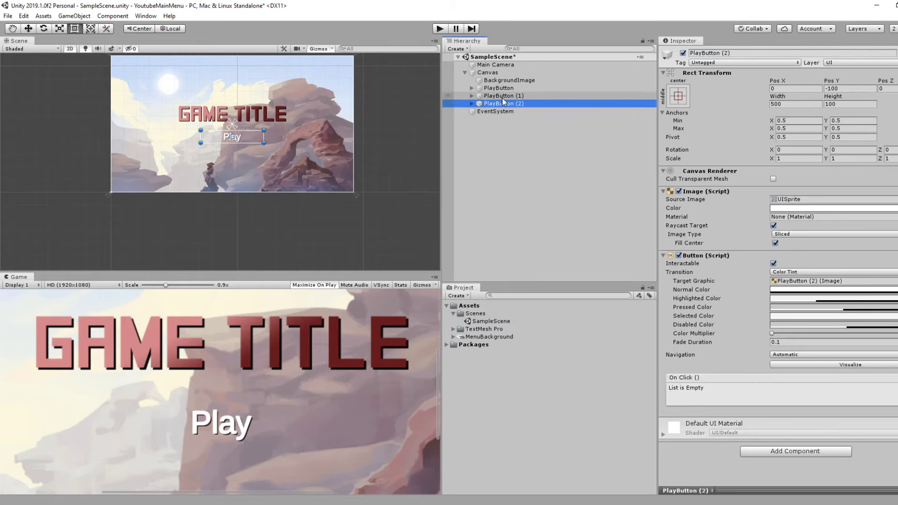
Step: Rename the first PlayButton duplicate as OptionsButton and the second as QuitButton
{"action": "left_click", "coordinate": [724, 53]}
{"action": "type", "text": "OptionsButton"}
{"action": "key", "text": "Return"}
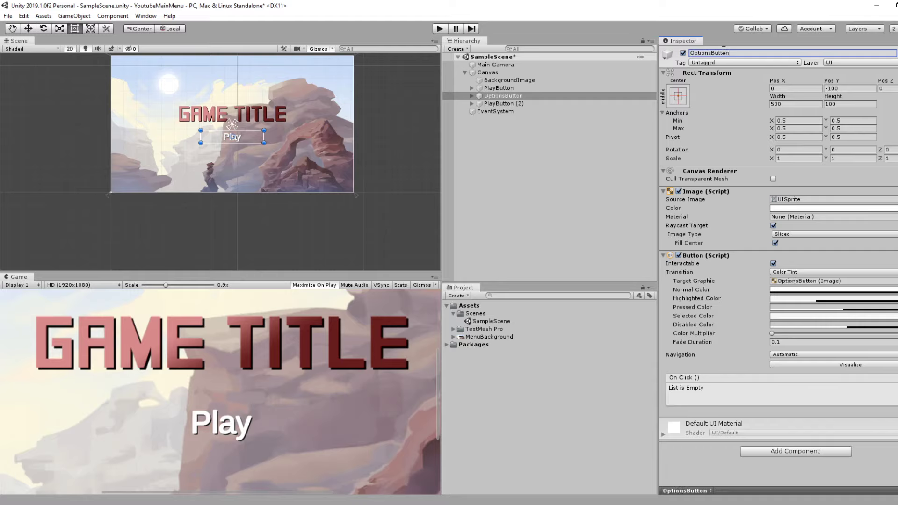
{"action": "type", "text": "Quit"}
{"action": "type", "text": "Button"}
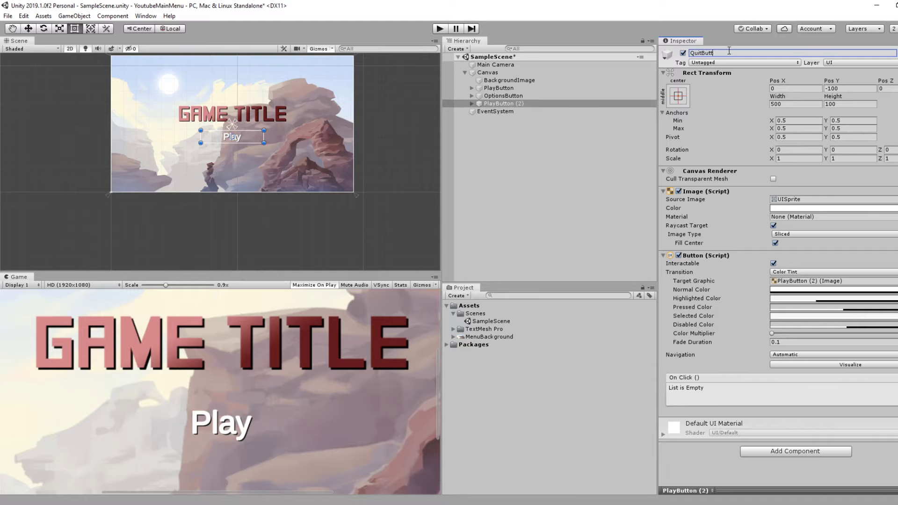
{"action": "key", "text": "Return"}
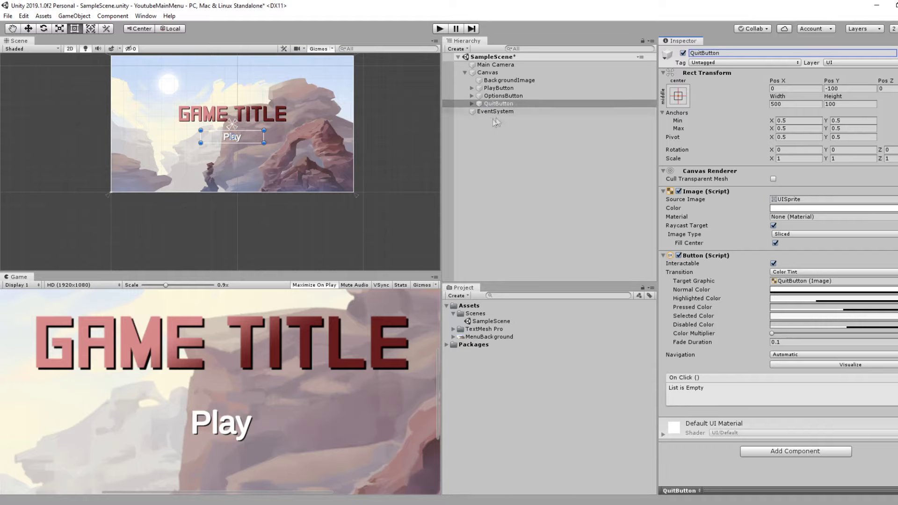
Step: Change the QuitButton's text to "Quit" and the OptionsButton's text to "Settings"
{"action": "left_click", "coordinate": [473, 105]}
{"action": "left_click", "coordinate": [472, 103]}
{"action": "left_click", "coordinate": [504, 111]}
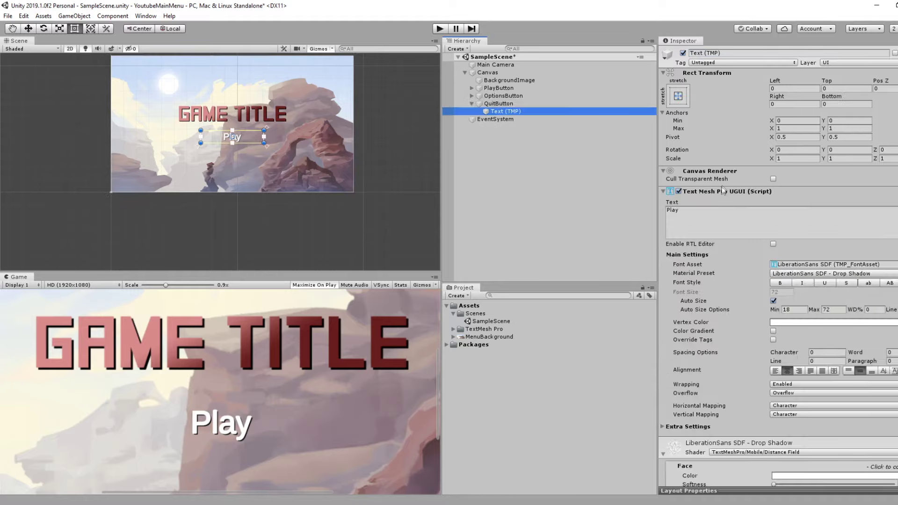
{"action": "left_click", "coordinate": [717, 218]}
{"action": "type", "text": "Quit"}
{"action": "left_click", "coordinate": [472, 95]}
{"action": "left_click", "coordinate": [504, 103]}
{"action": "left_click", "coordinate": [719, 226]}
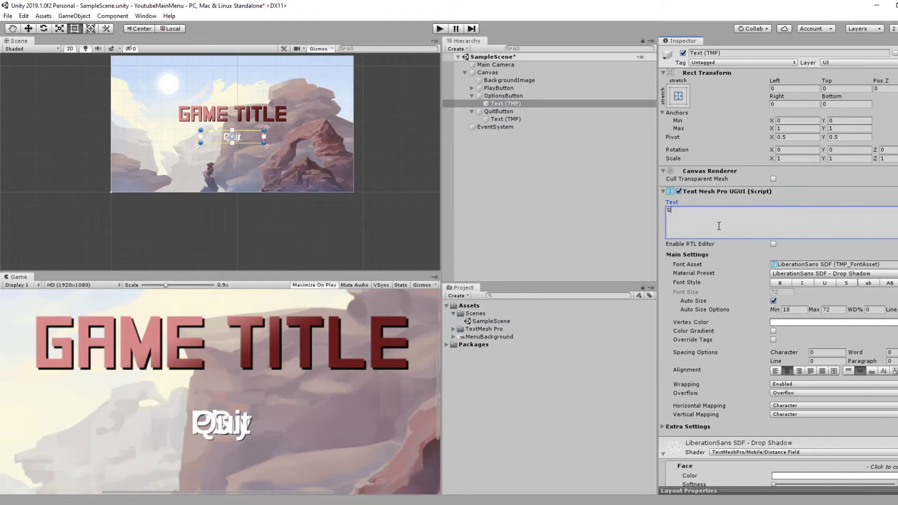
{"action": "type", "text": "Settings"}
Step: Inspect PlayButton's red state color in the color picker and close the picker
{"action": "left_click", "coordinate": [499, 87]}
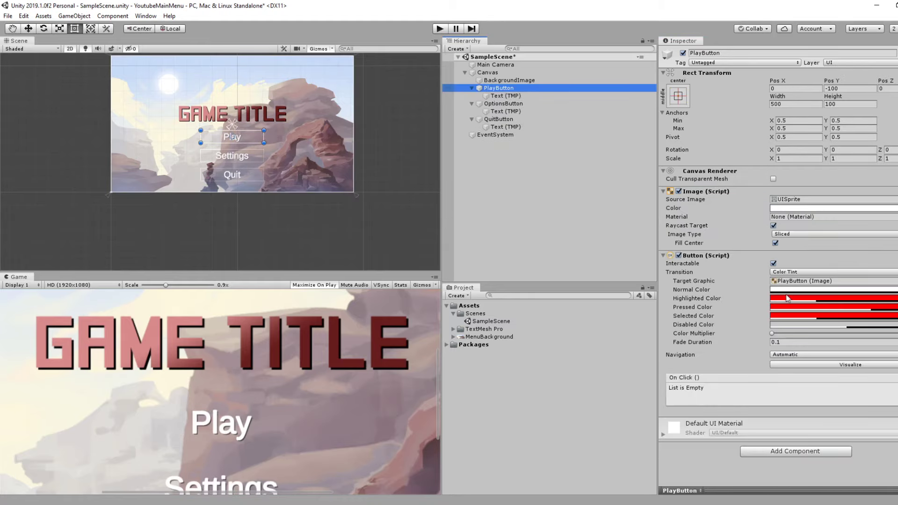
{"action": "left_click", "coordinate": [779, 307]}
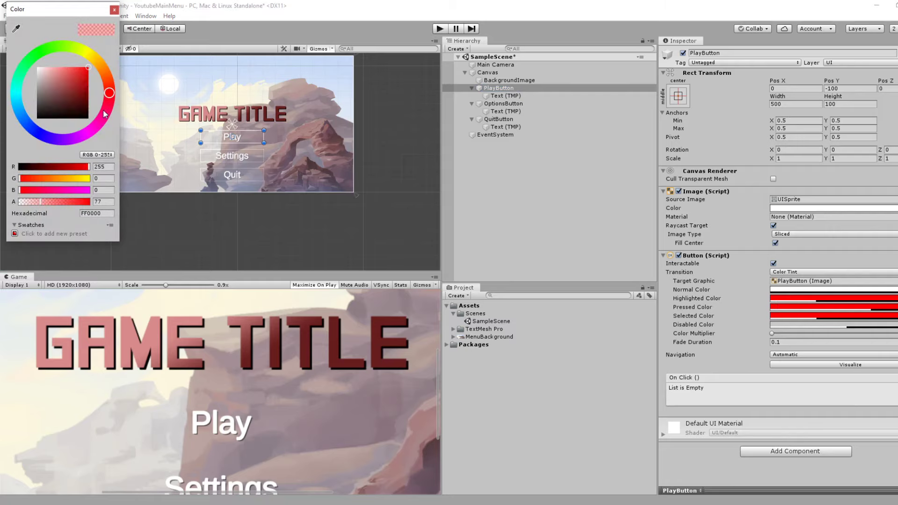
{"action": "left_click", "coordinate": [114, 9]}
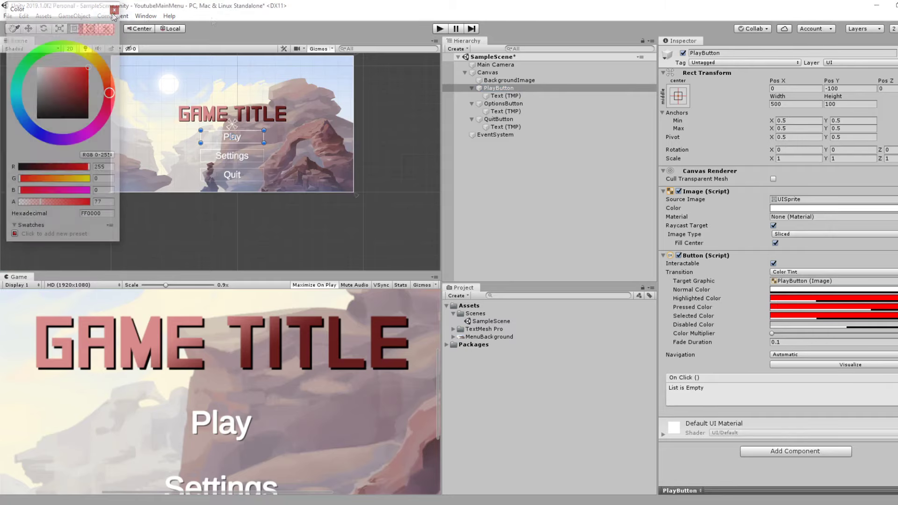
Step: Run the scene in play mode, select the Play button and move the selection back and forth through the menu buttons
{"action": "left_click", "coordinate": [439, 29]}
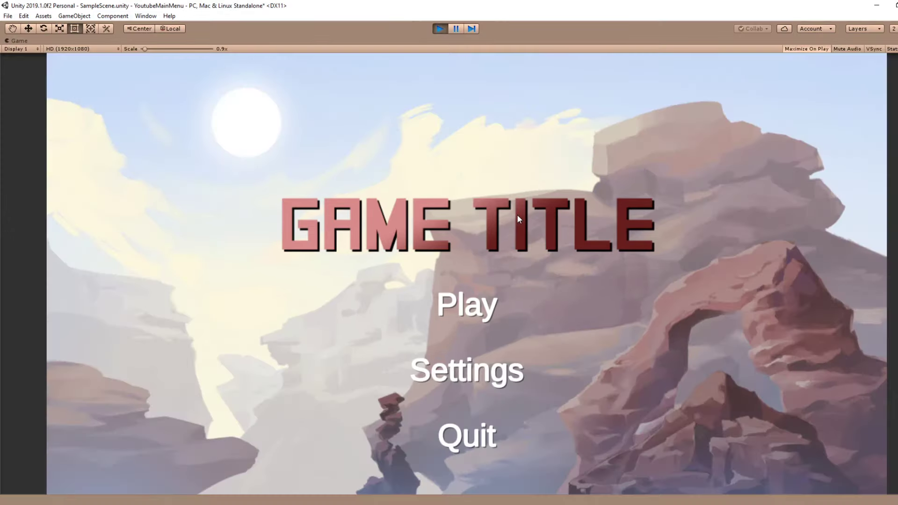
{"action": "left_click", "coordinate": [528, 299]}
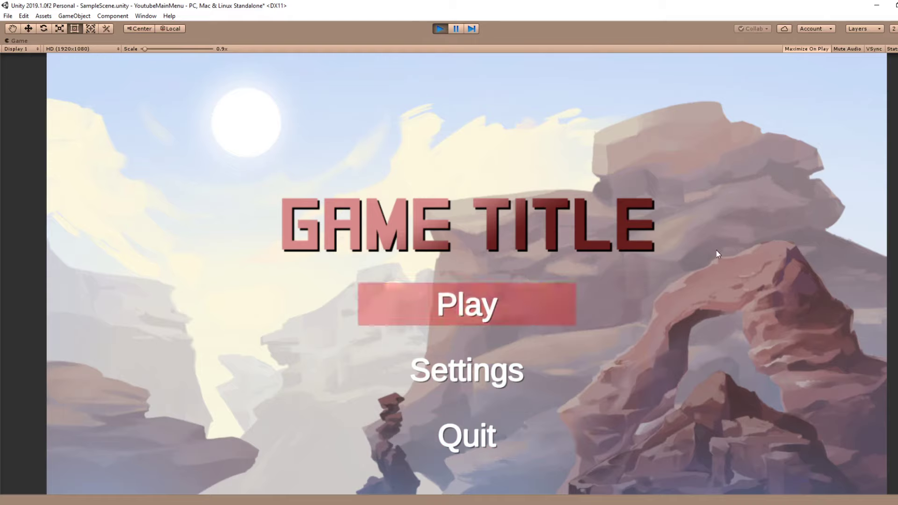
{"action": "key", "text": "Down"}
{"action": "key", "text": "Down"}
{"action": "key", "text": "Up"}
{"action": "key", "text": "Up"}
{"action": "key", "text": "Down"}
{"action": "key", "text": "Down"}
{"action": "key", "text": "Up"}
{"action": "key", "text": "Up"}
{"action": "key", "text": "Down"}
{"action": "key", "text": "Down"}
{"action": "key", "text": "Up"}
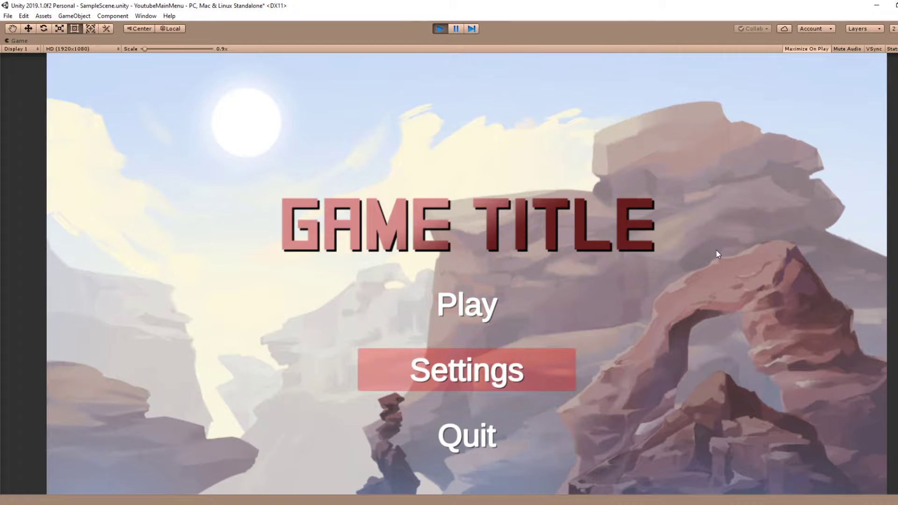
{"action": "key", "text": "Up"}
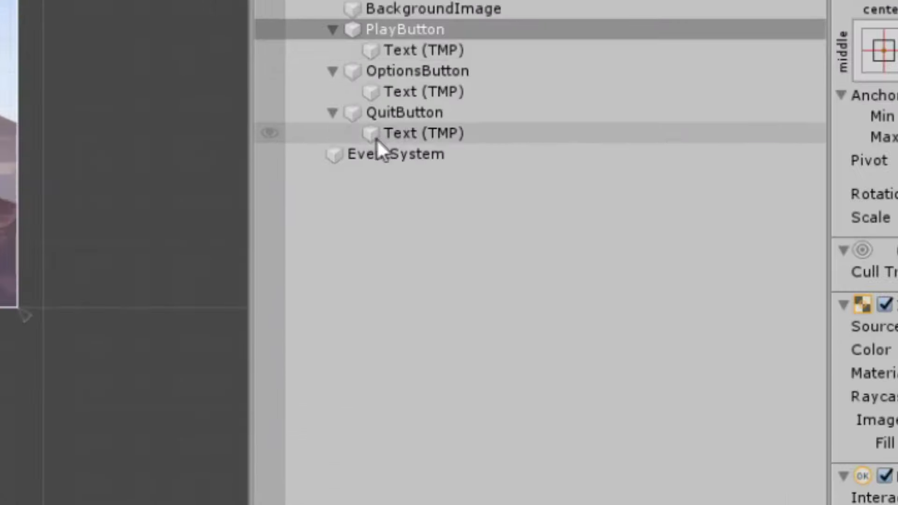
Step: Create an empty object inside the Canvas and name it MainMenu
{"action": "left_click", "coordinate": [402, 154]}
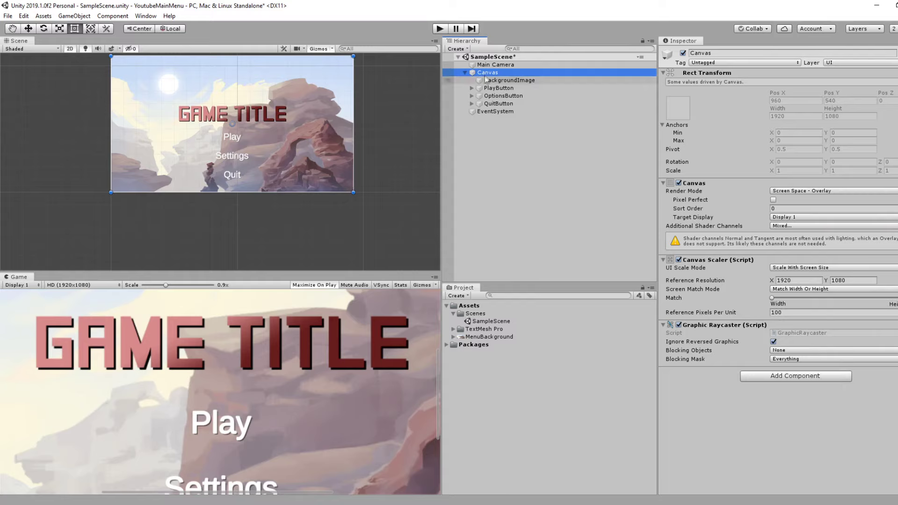
{"action": "right_click", "coordinate": [467, 73]}
{"action": "left_click", "coordinate": [519, 165]}
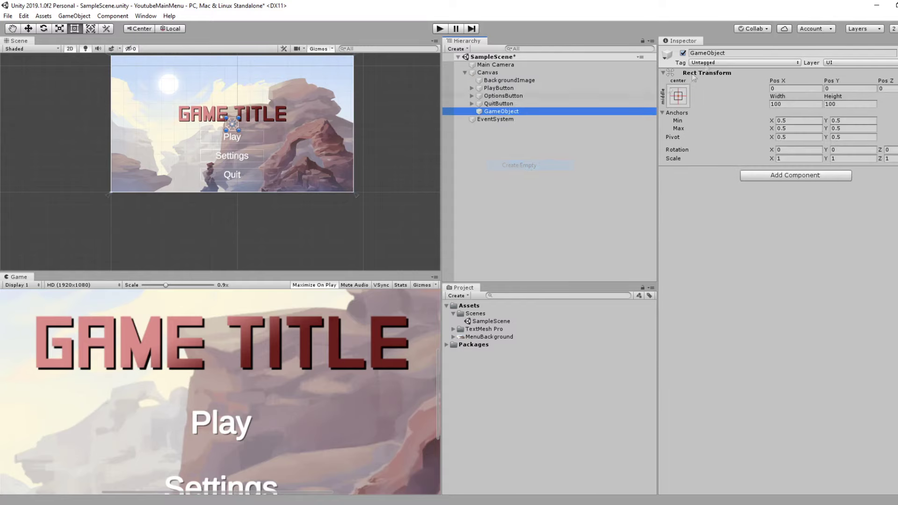
{"action": "left_click", "coordinate": [723, 53]}
{"action": "type", "text": "MainMenu"}
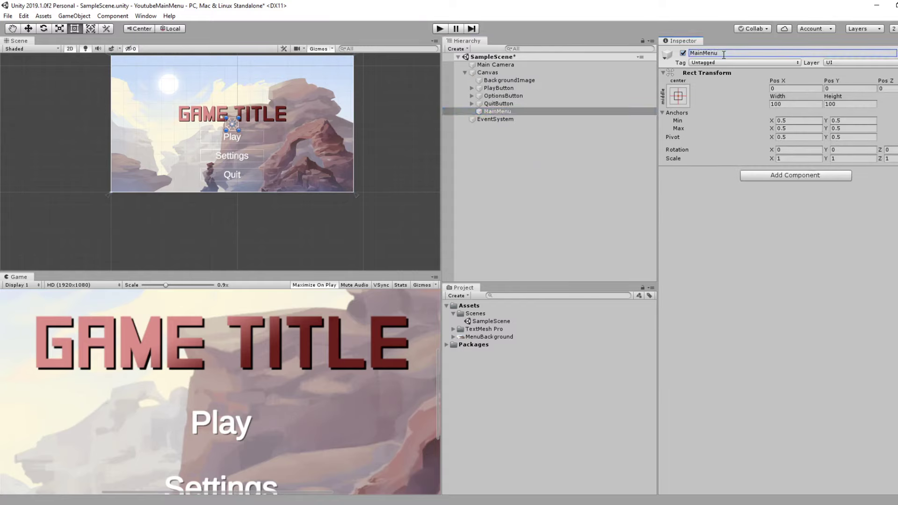
Step: Parent PlayButton, OptionsButton and QuitButton under the MainMenu object and save the scene
{"action": "left_click", "coordinate": [498, 88]}
{"action": "left_click", "coordinate": [509, 104], "text": "shift"}
{"action": "left_click_drag", "start_coordinate": [509, 104], "coordinate": [502, 112]}
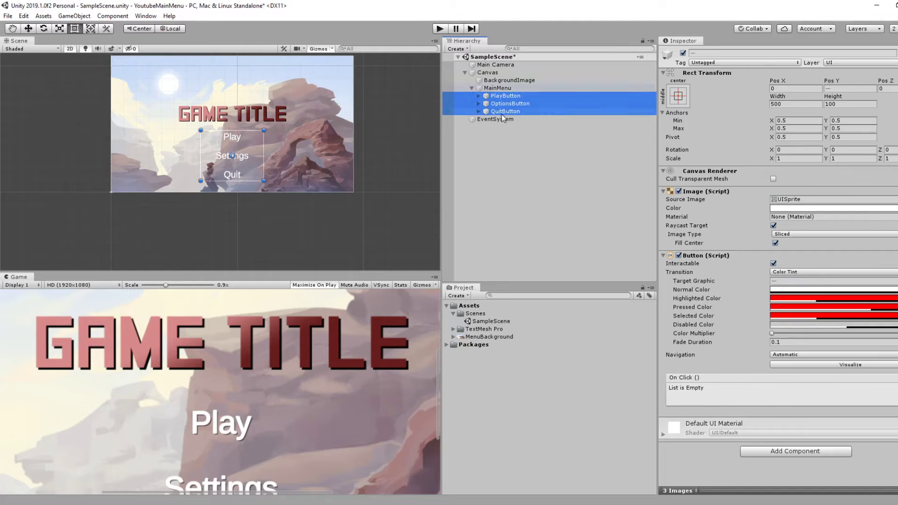
{"action": "left_click", "coordinate": [566, 188]}
{"action": "key", "text": "ctrl+s"}
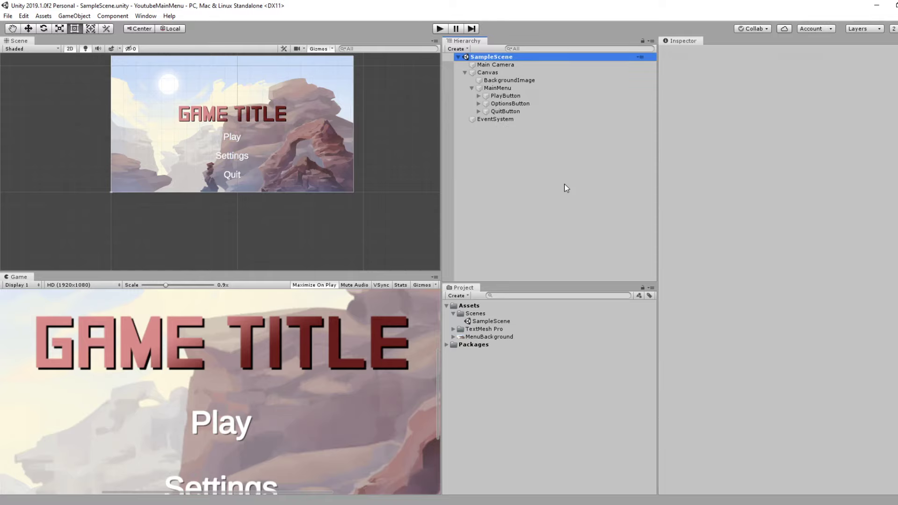
Step: Add an On Click entry to PlayButton with PlayButton itself as the target and list the available functions
{"action": "left_click", "coordinate": [530, 96]}
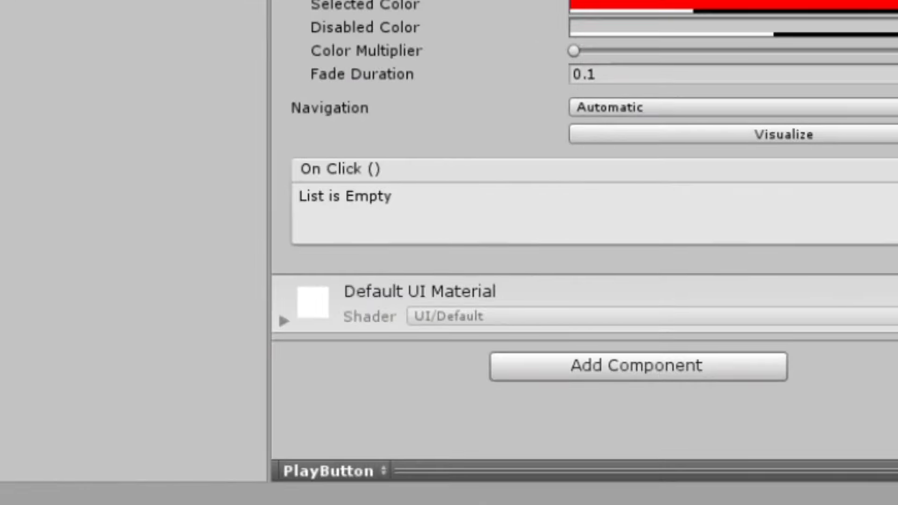
{"action": "left_click", "coordinate": [889, 252]}
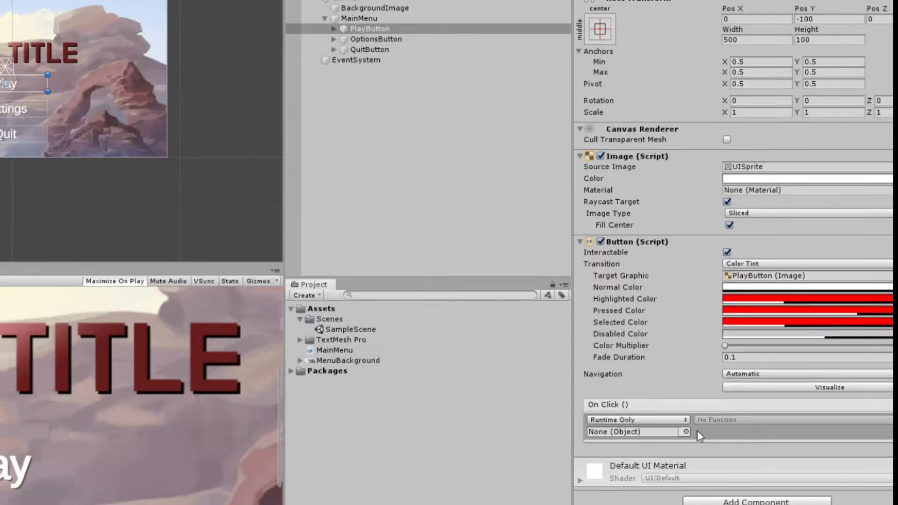
{"action": "left_click_drag", "start_coordinate": [372, 29], "coordinate": [616, 432]}
{"action": "left_click", "coordinate": [762, 420]}
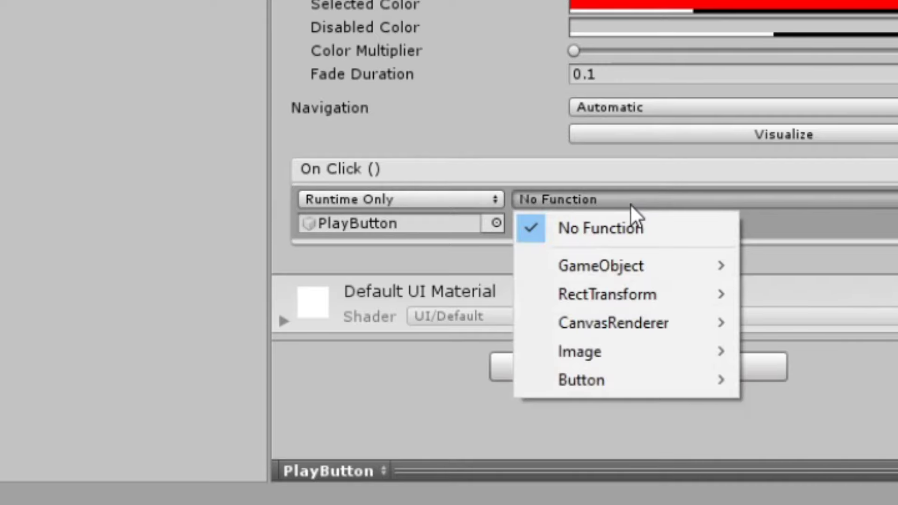
{"action": "left_click", "coordinate": [484, 136]}
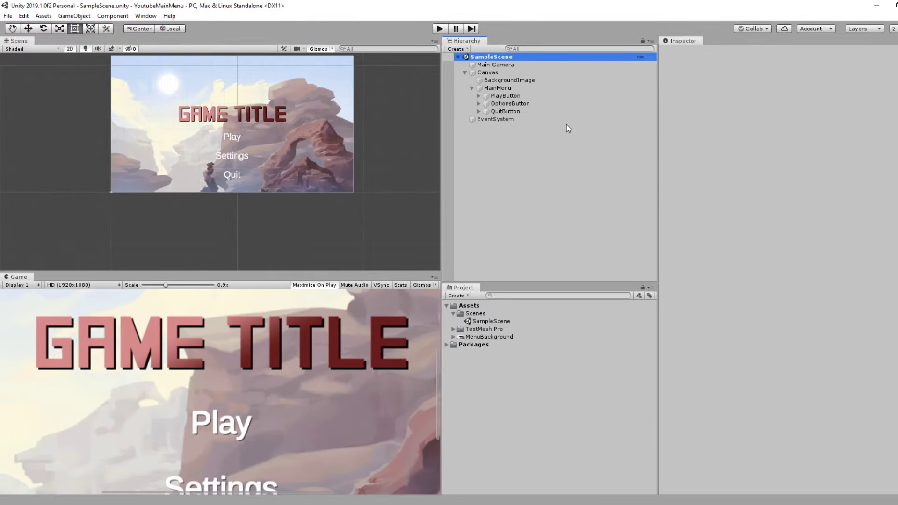
Step: Create a C# script named MainMenu in the Assets folder and attach it to the MainMenu object
{"action": "right_click", "coordinate": [470, 306]}
{"action": "mouse_move", "coordinate": [497, 82]}
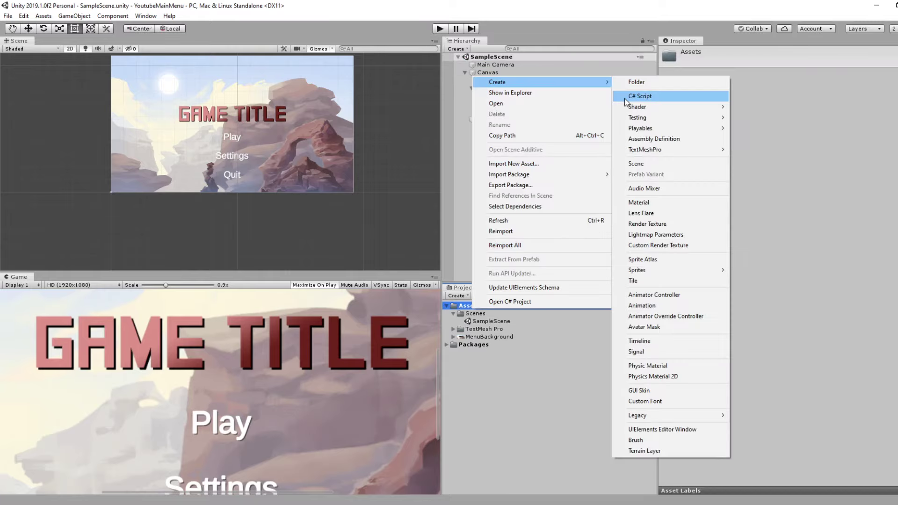
{"action": "left_click", "coordinate": [625, 96]}
{"action": "type", "text": "M"}
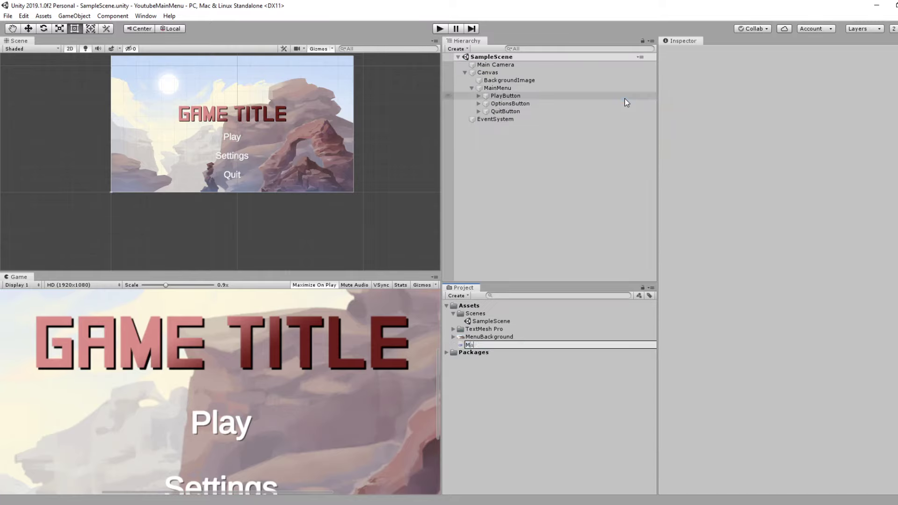
{"action": "type", "text": "ainMenu"}
{"action": "key", "text": "Return"}
{"action": "left_click_drag", "start_coordinate": [479, 337], "coordinate": [506, 88]}
Step: Open the MainMenu script in Visual Studio and delete its Start and Update methods
{"action": "double_click", "coordinate": [470, 337]}
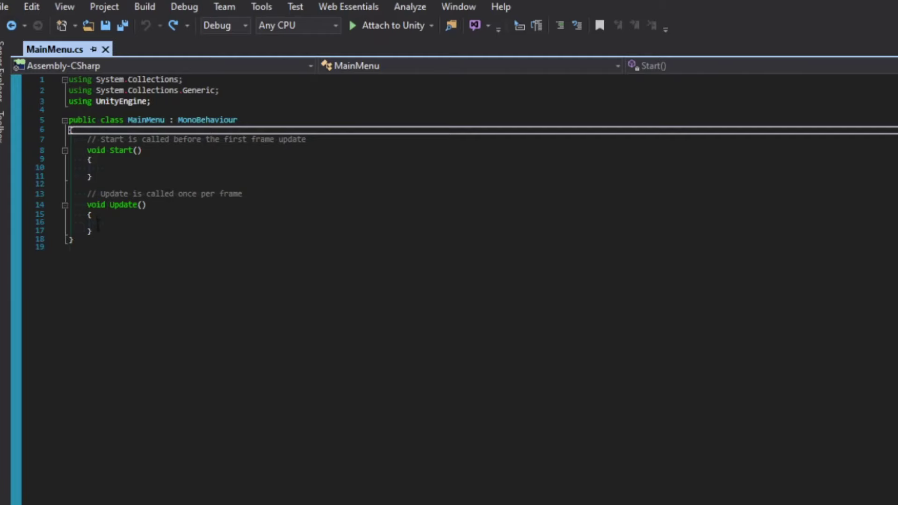
{"action": "left_click_drag", "start_coordinate": [108, 229], "coordinate": [89, 141]}
{"action": "key", "text": "Delete"}
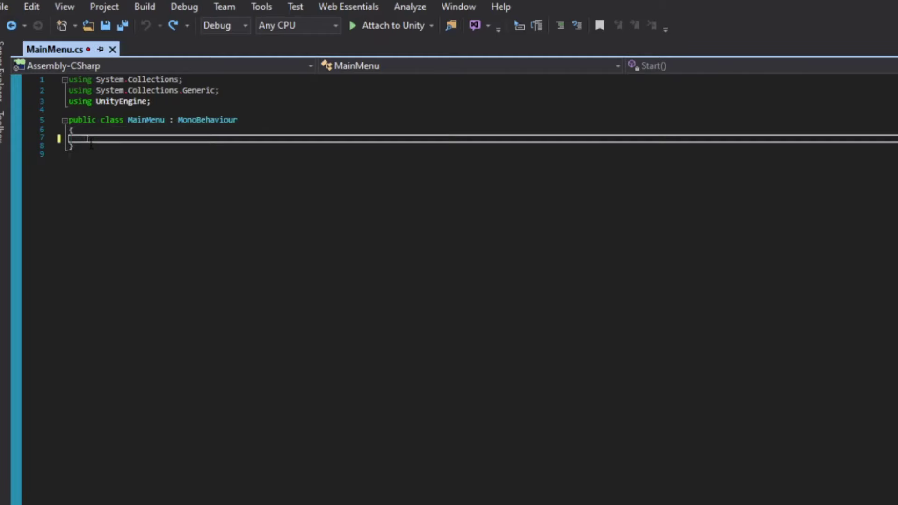
Step: Add an empty public void PlayGame() method to the MainMenu class
{"action": "type", "text": "public void PlayGa"}
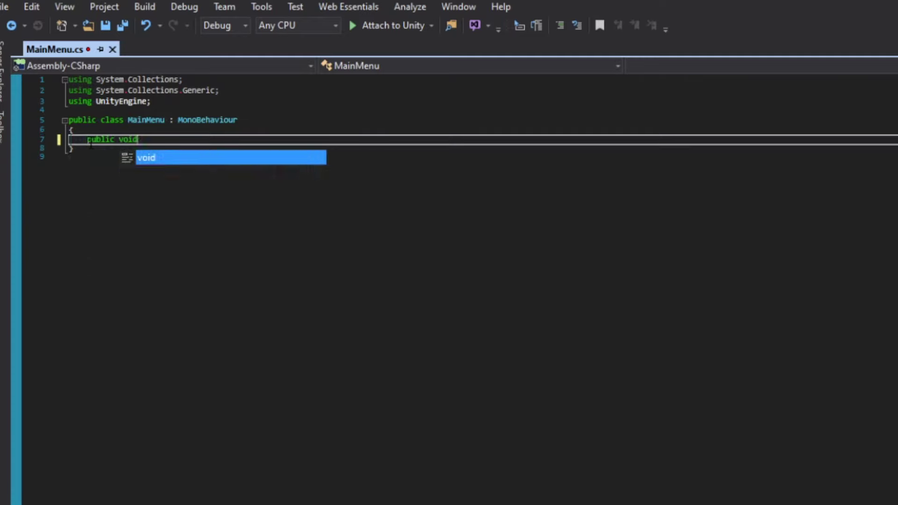
{"action": "type", "text": "me()"}
{"action": "key", "text": "Return"}
{"action": "type", "text": "{"}
{"action": "key", "text": "Return"}
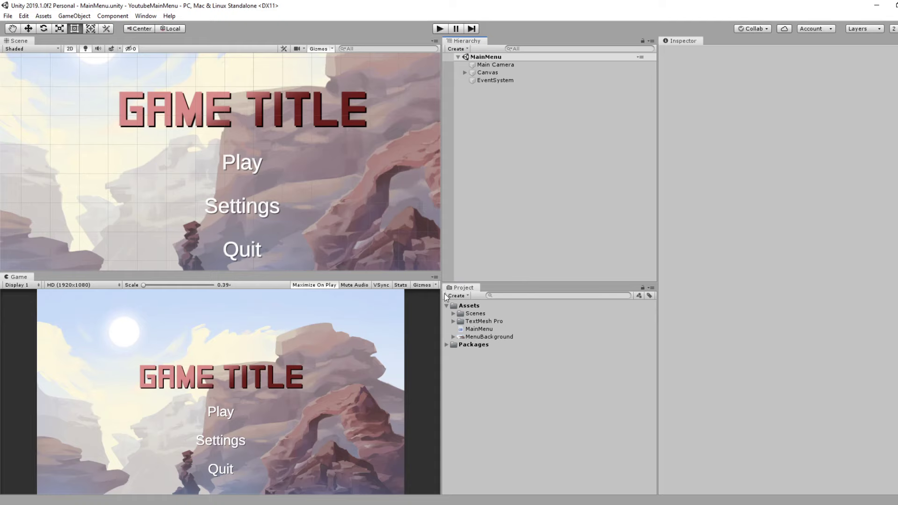
Step: In Unity, expand the Scenes folder, open the Level_0 scene to view it, and reopen the MainMenu scene
{"action": "left_click", "coordinate": [469, 316]}
{"action": "left_click", "coordinate": [454, 314]}
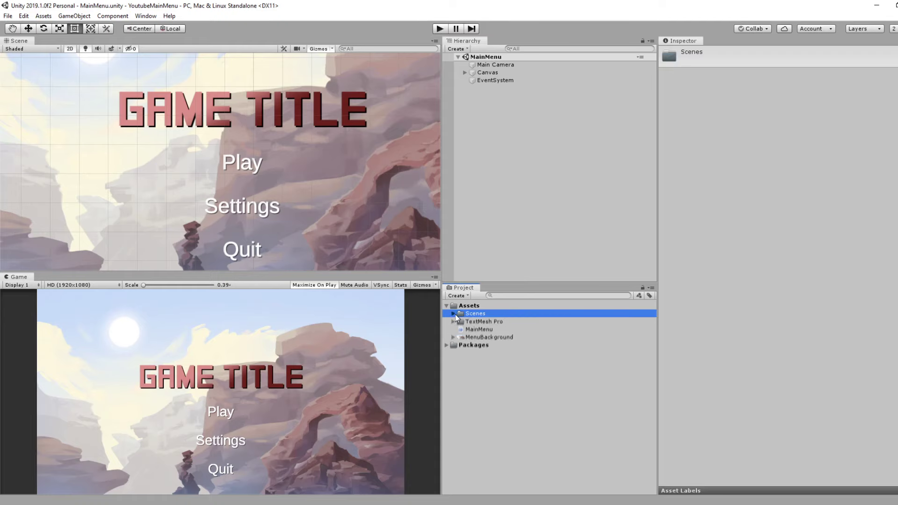
{"action": "left_click", "coordinate": [486, 329]}
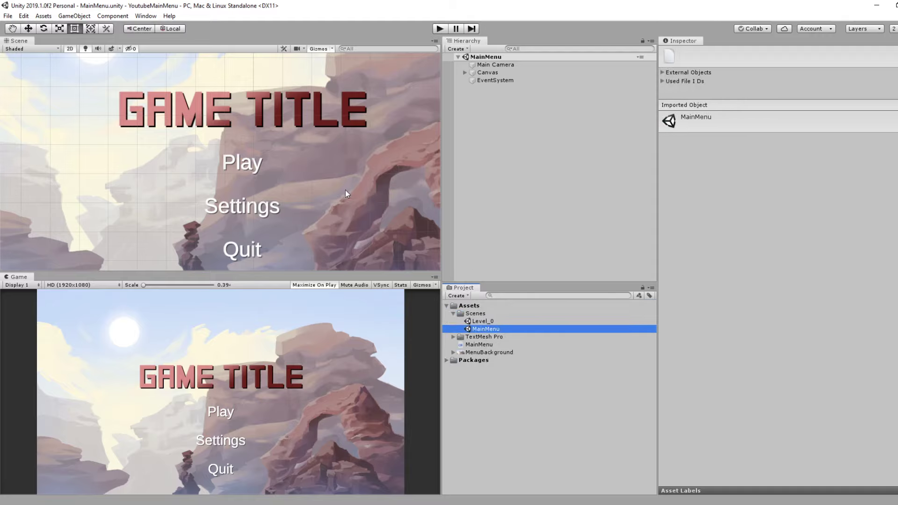
{"action": "double_click", "coordinate": [486, 320]}
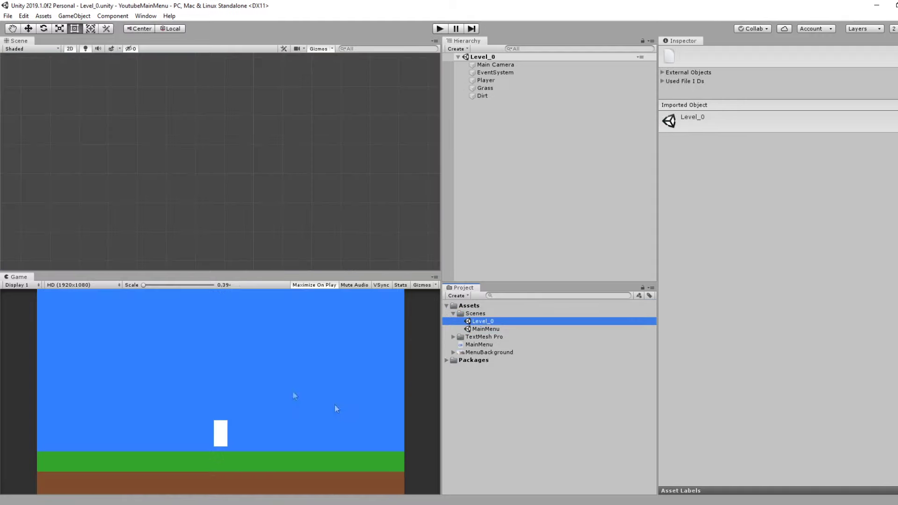
{"action": "left_click", "coordinate": [479, 329]}
{"action": "double_click", "coordinate": [478, 328]}
Step: Add the MainMenu scene and below it the Level_0 scene to Scenes In Build in the Build Settings
{"action": "left_click", "coordinate": [8, 16]}
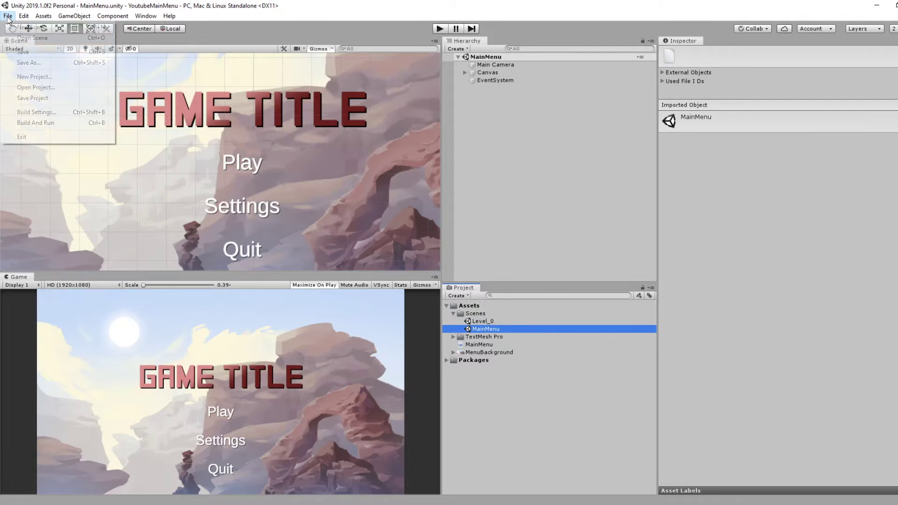
{"action": "left_click", "coordinate": [36, 113]}
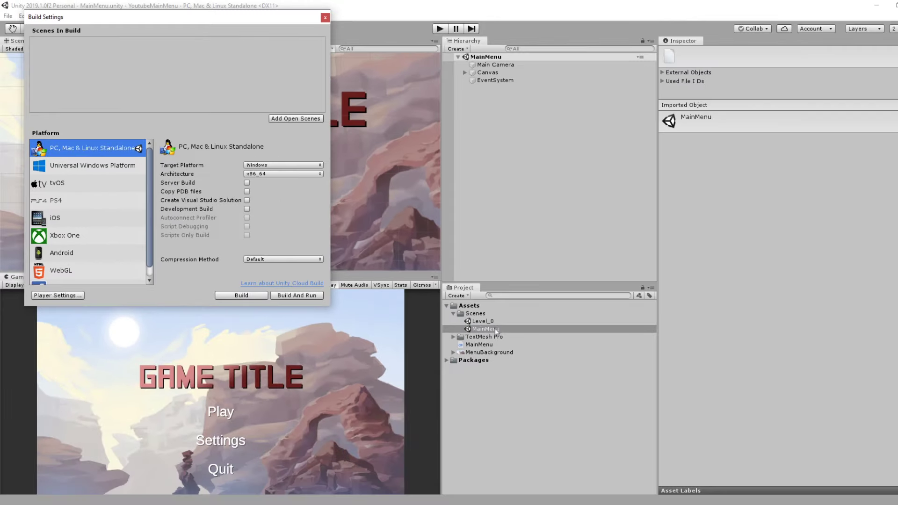
{"action": "left_click_drag", "start_coordinate": [808, 504], "coordinate": [255, 141]}
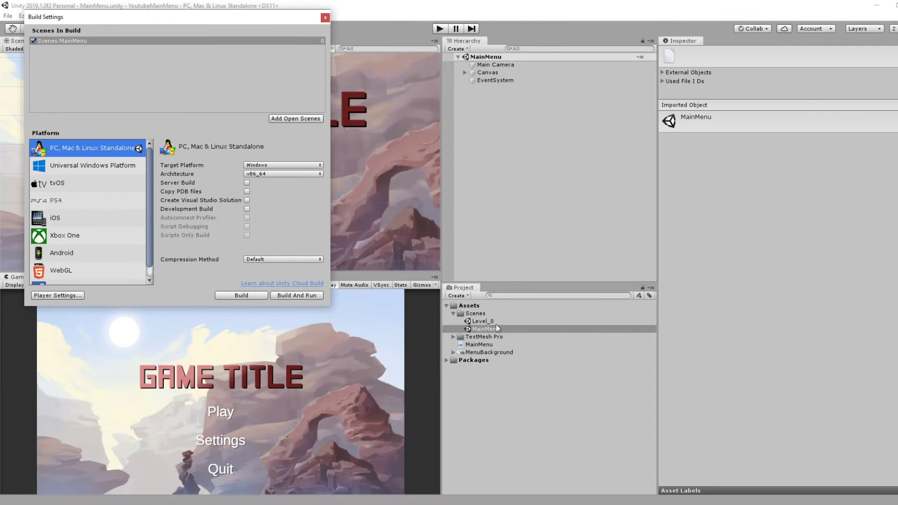
{"action": "left_click_drag", "start_coordinate": [482, 321], "coordinate": [74, 46]}
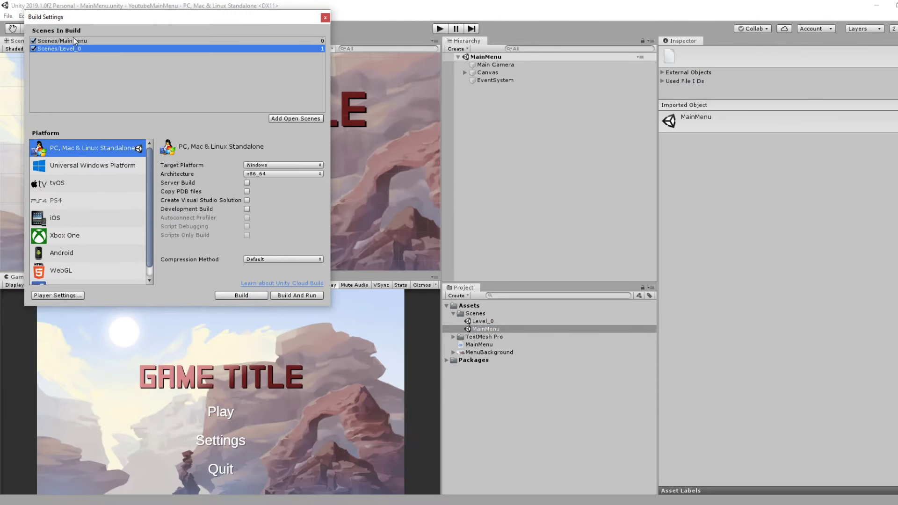
{"action": "left_click", "coordinate": [323, 41]}
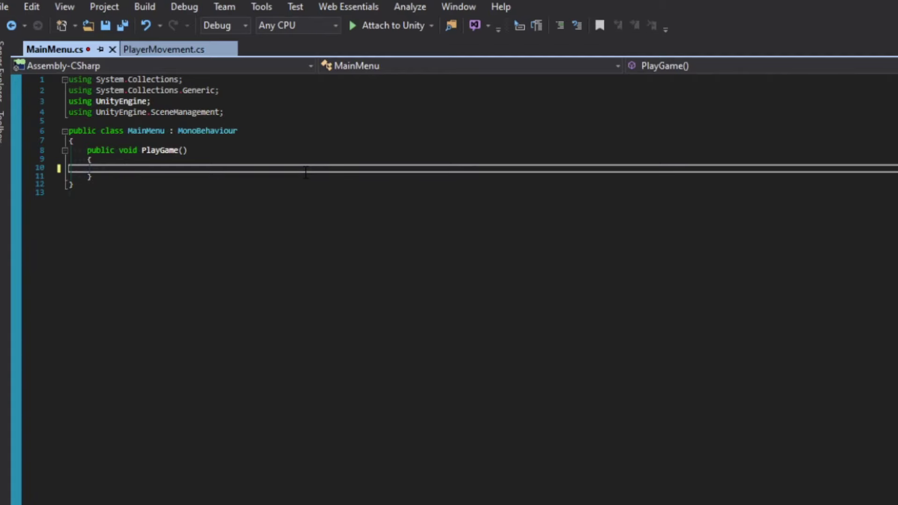
Step: Add the statement SceneManager.LoadScene(0); inside the PlayGame() method
{"action": "type", "text": "Scene"}
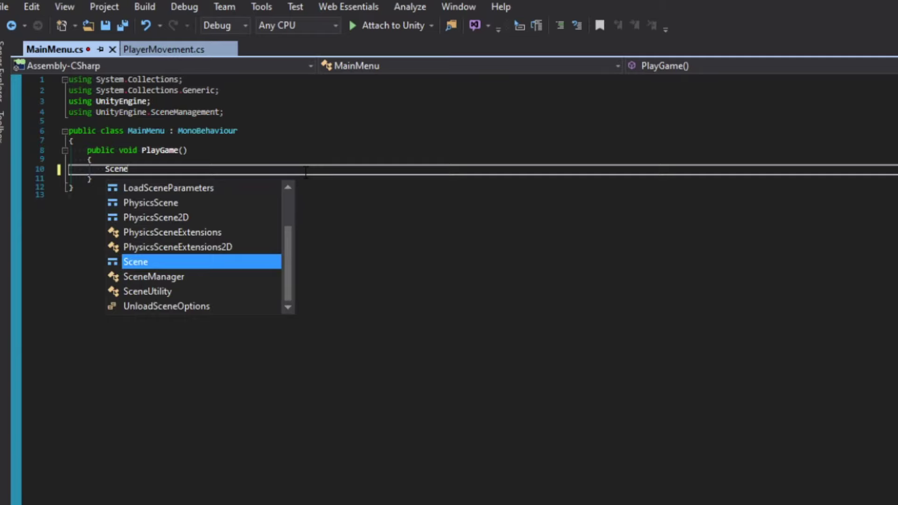
{"action": "type", "text": "Manager.L"}
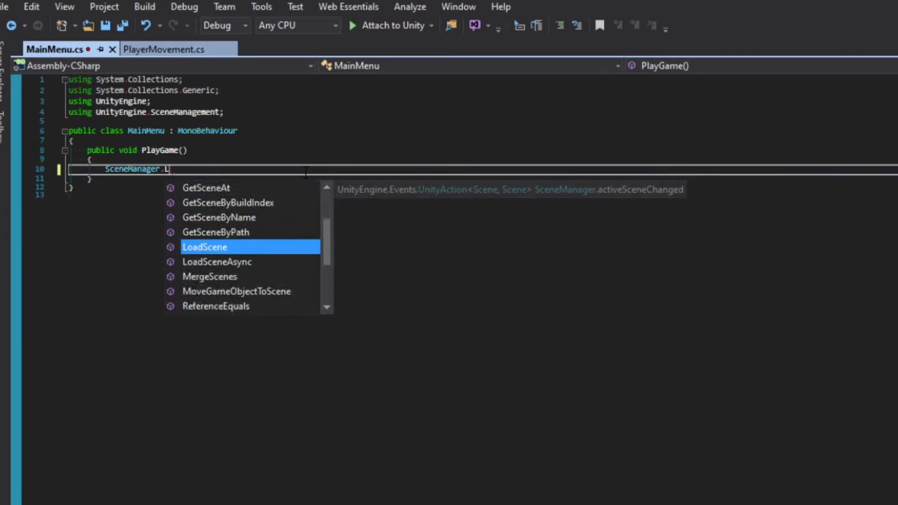
{"action": "type", "text": "oadScene(0);"}
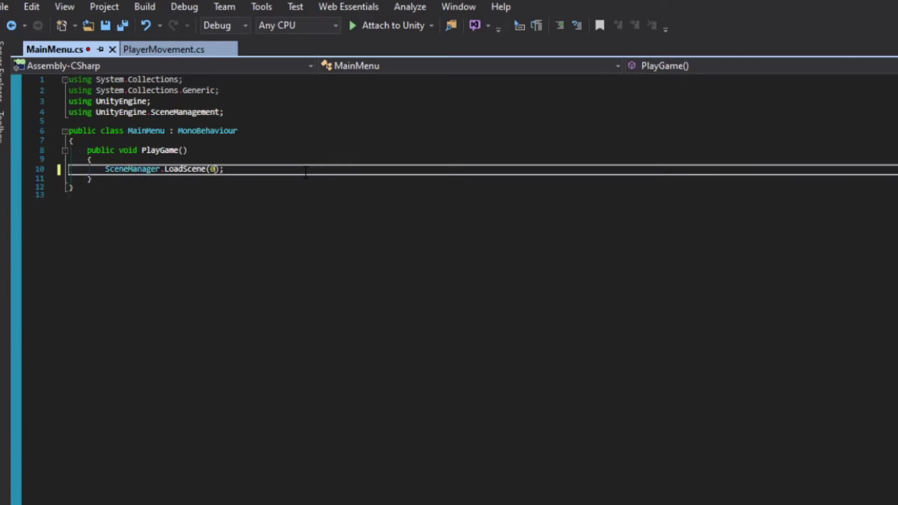
Step: Change the LoadScene argument to "Level_0" and append the comment // All of these examples loads "Level_0"
{"action": "key", "text": "BackSpace"}
{"action": "key", "text": "BackSpace"}
{"action": "key", "text": "BackSpace"}
{"action": "type", "text": "\"Level_0\"); // All of these examples loads \"Level_0\""}
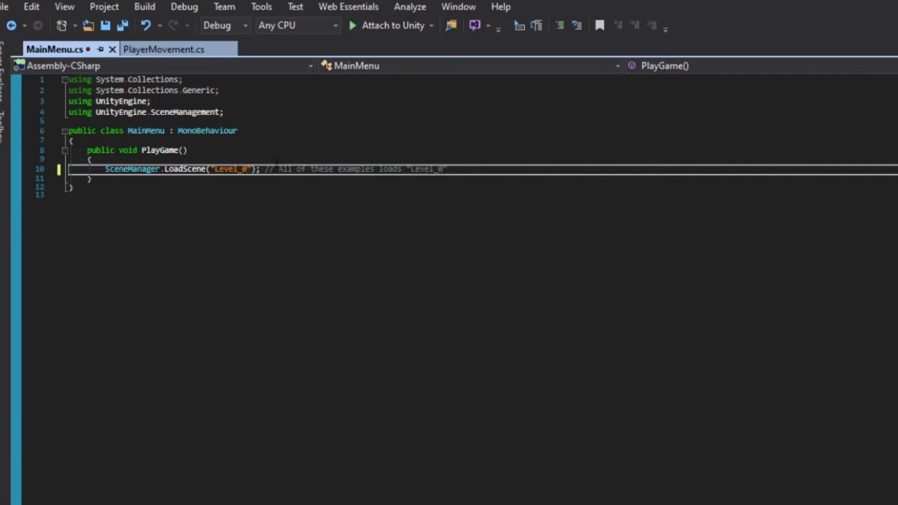
Step: Replace the LoadScene argument with SceneManager.GetActiveScene().buildIndex + 1 and save the script
{"action": "key", "text": "BackSpace"}
{"action": "key", "text": "BackSpace"}
{"action": "key", "text": "BackSpace"}
{"action": "key", "text": "BackSpace"}
{"action": "key", "text": "BackSpace"}
{"action": "key", "text": "BackSpace"}
{"action": "key", "text": "BackSpace"}
{"action": "key", "text": "BackSpace"}
{"action": "key", "text": "BackSpace"}
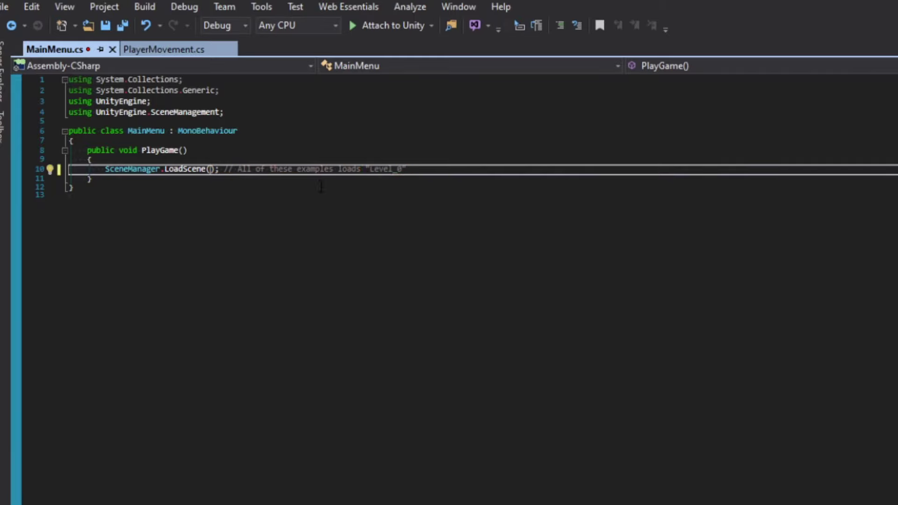
{"action": "type", "text": "SceneManager.GetActiveScene().buildIndex + 1"}
{"action": "key", "text": "ctrl+s"}
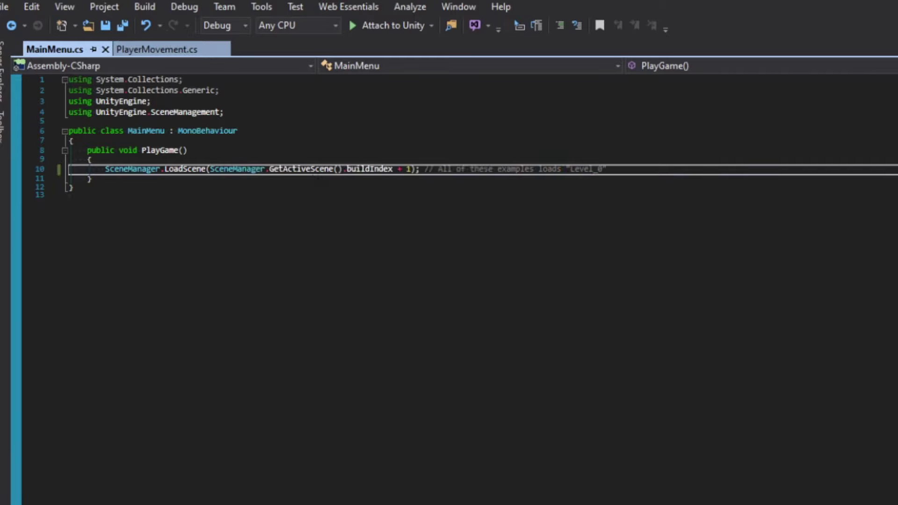
Step: Add a public void QuitGame() method below PlayGame() that calls Application.Quit(); and save the script
{"action": "mouse_move", "coordinate": [369, 171]}
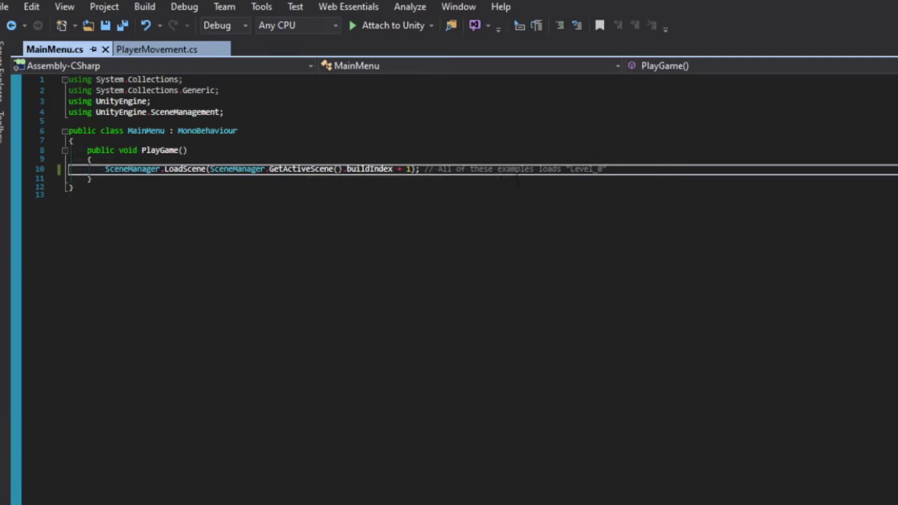
{"action": "left_click", "coordinate": [174, 180]}
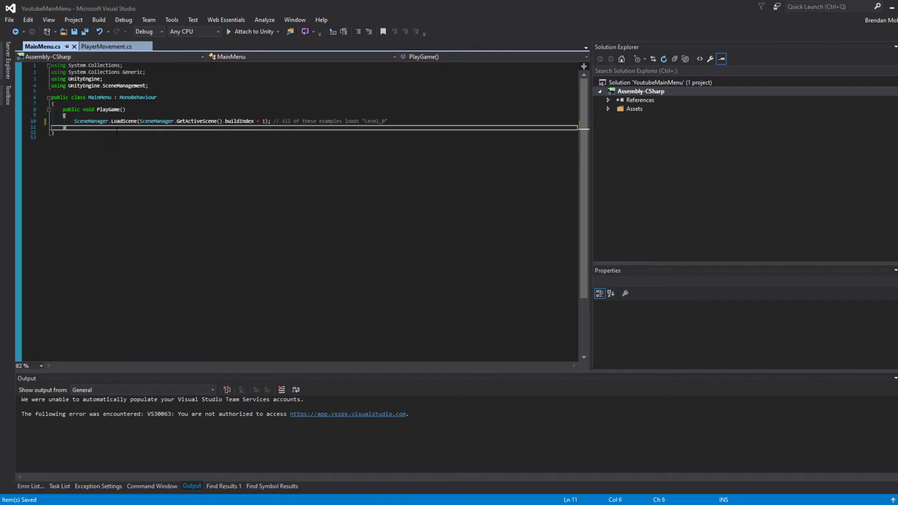
{"action": "key", "text": "Return"}
{"action": "key", "text": "Return"}
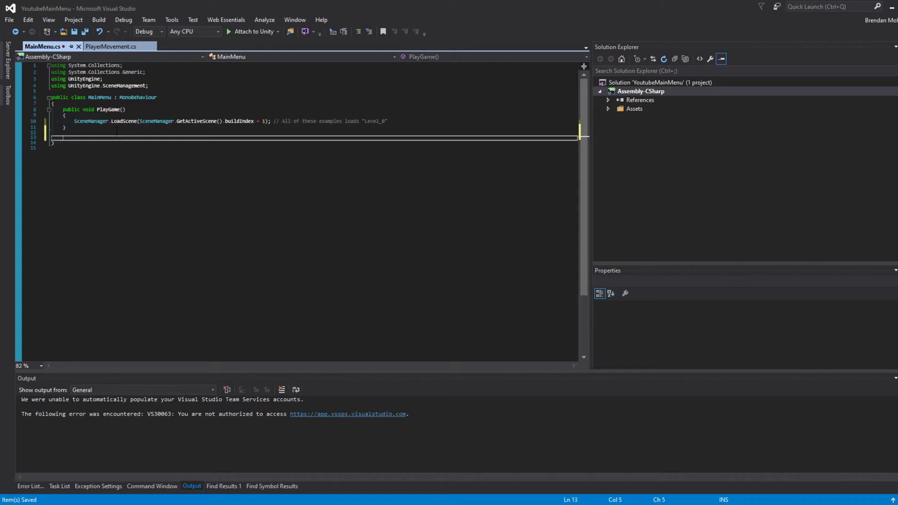
{"action": "type", "text": "public v"}
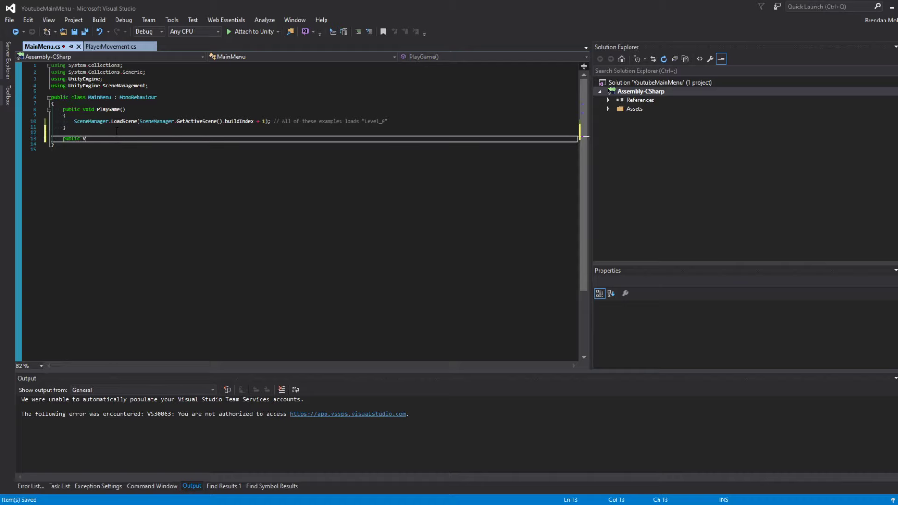
{"action": "type", "text": "oid QuitGame()"}
{"action": "key", "text": "Return"}
{"action": "type", "text": "{"}
{"action": "key", "text": "Return"}
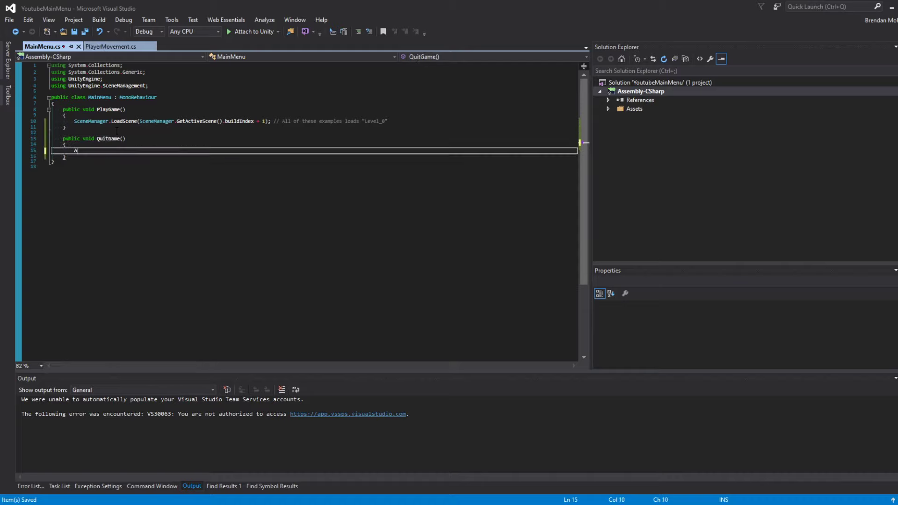
{"action": "type", "text": "Application.Quit();"}
{"action": "key", "text": "ctrl+s"}
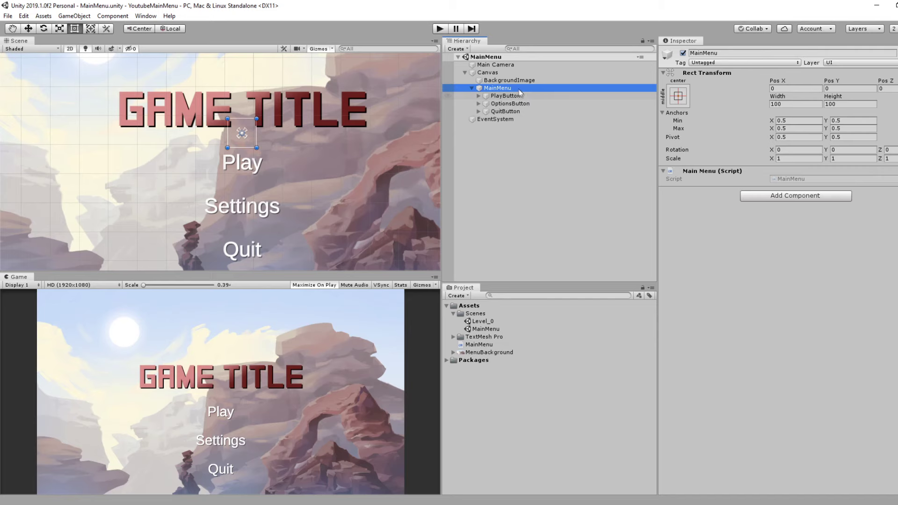
Step: In Unity, add an On Click entry to PlayButton, OptionsButton and QuitButton together and assign the MainMenu object to it
{"action": "left_click", "coordinate": [512, 96]}
{"action": "left_click", "coordinate": [509, 110], "text": "shift"}
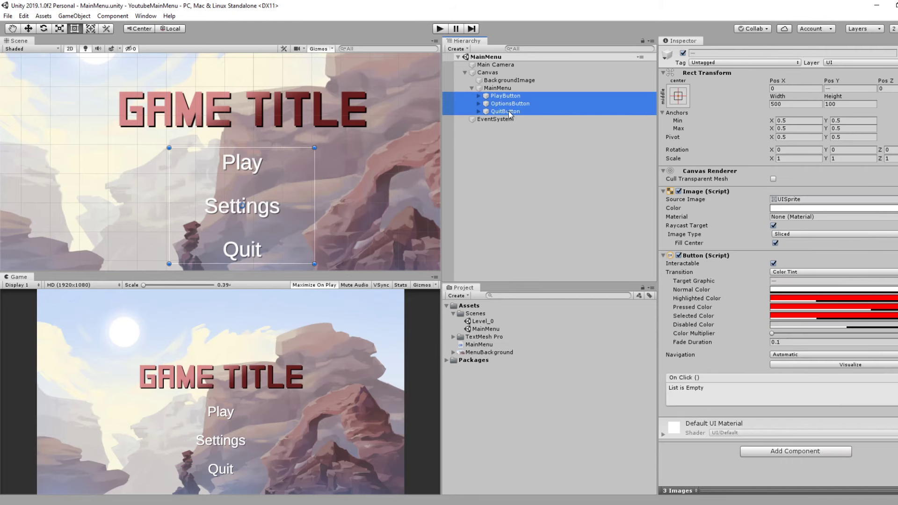
{"action": "left_click", "coordinate": [893, 410]}
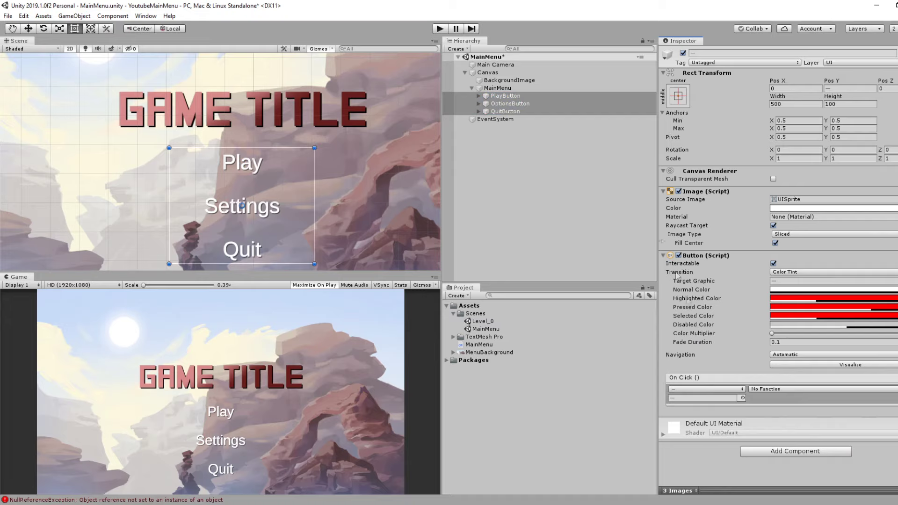
{"action": "left_click_drag", "start_coordinate": [497, 88], "coordinate": [711, 398]}
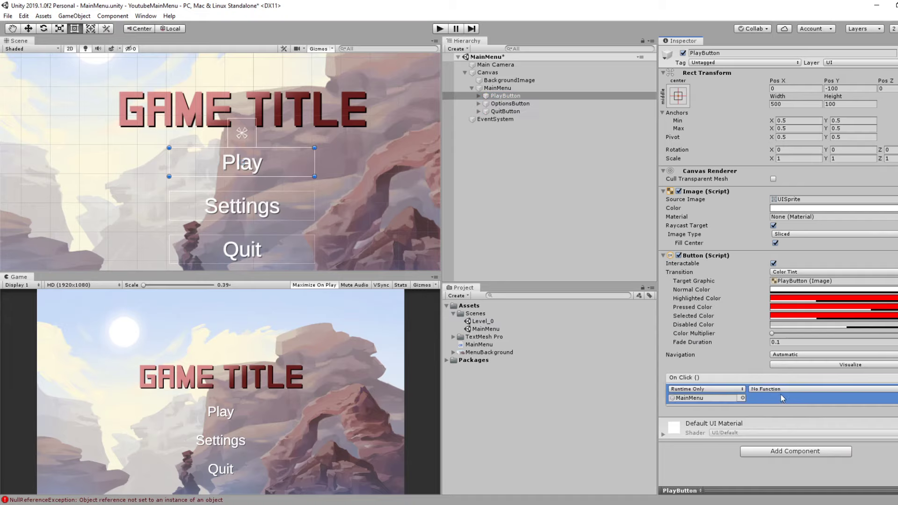
Step: Set the On Click function of PlayButton to MainMenu.PlayGame and that of QuitButton to MainMenu.QuitGame
{"action": "left_click", "coordinate": [781, 389]}
{"action": "mouse_move", "coordinate": [780, 435]}
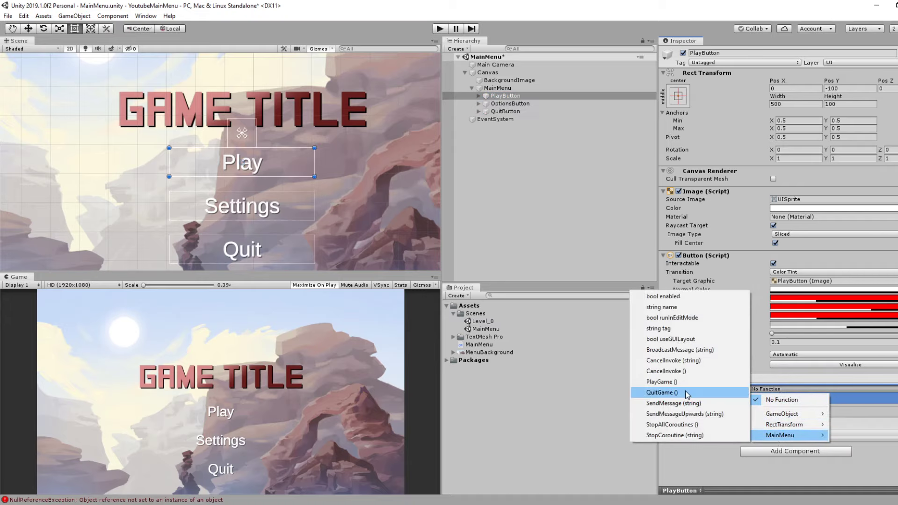
{"action": "left_click", "coordinate": [685, 382]}
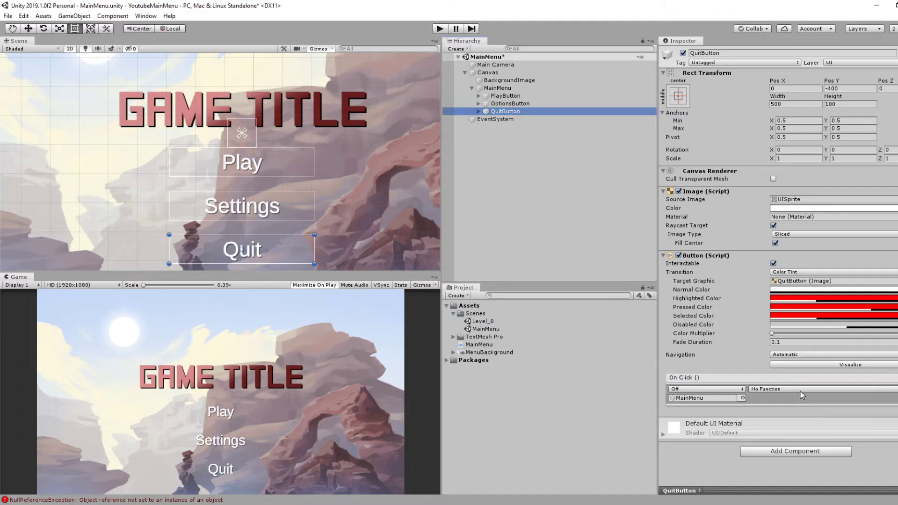
{"action": "left_click", "coordinate": [795, 389]}
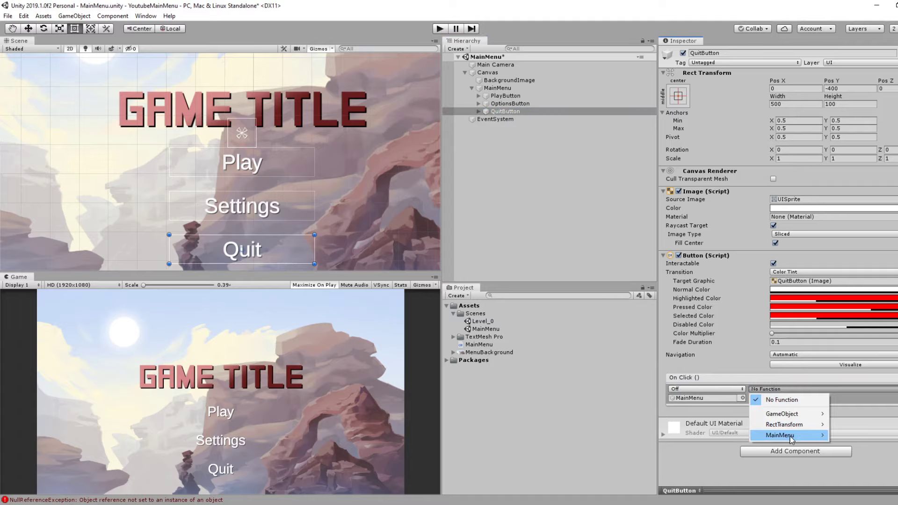
{"action": "mouse_move", "coordinate": [790, 435]}
{"action": "left_click", "coordinate": [659, 393]}
Step: Duplicate the MainMenu object in the Canvas and rename the copy SettingsMenu
{"action": "left_click", "coordinate": [515, 89]}
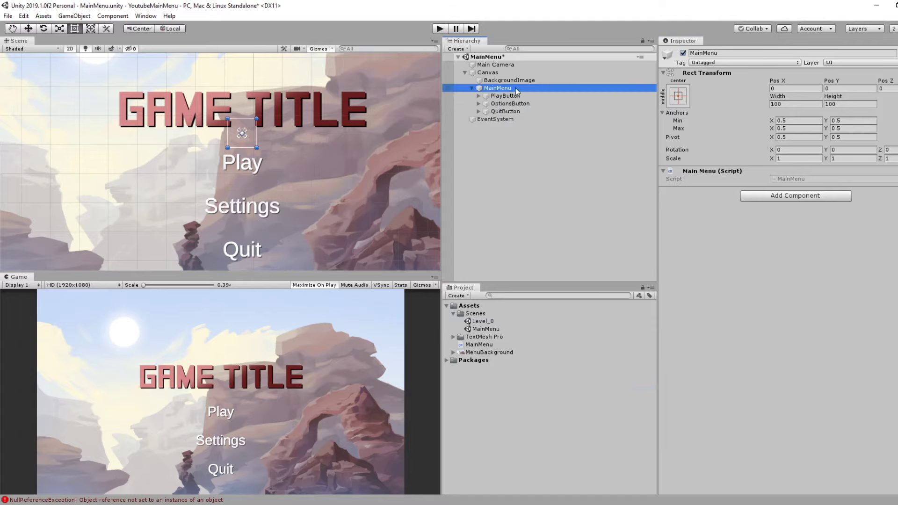
{"action": "key", "text": "ctrl+d"}
{"action": "left_click", "coordinate": [716, 53]}
{"action": "type", "text": "Settings"}
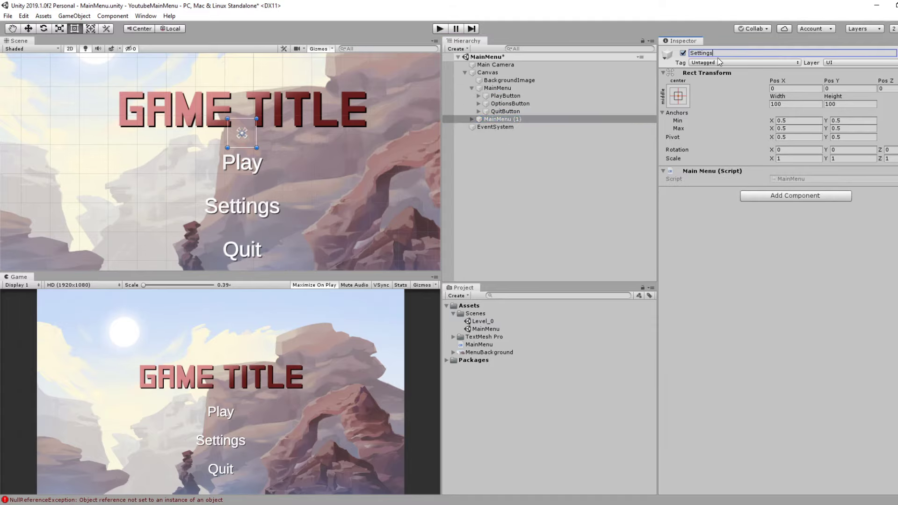
{"action": "type", "text": "Menu"}
{"action": "key", "text": "Return"}
Step: Expand SettingsMenu and delete its PlayButton and OptionsButton children
{"action": "left_click", "coordinate": [472, 119]}
{"action": "left_click", "coordinate": [530, 128]}
{"action": "left_click", "coordinate": [532, 134], "text": "shift"}
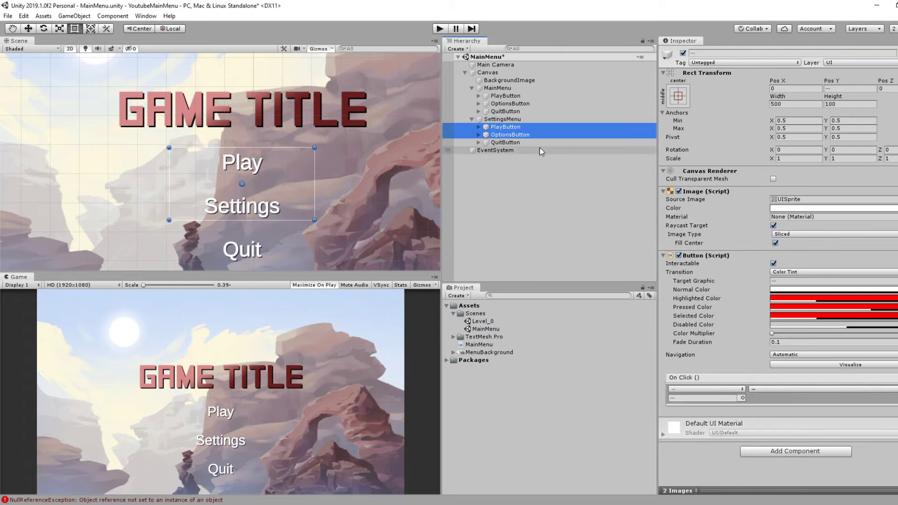
{"action": "key", "text": "Delete"}
Step: Rename the QuitButton under SettingsMenu to BackButton
{"action": "left_click", "coordinate": [505, 127]}
{"action": "left_click", "coordinate": [710, 54]}
{"action": "type", "text": "BackButton"}
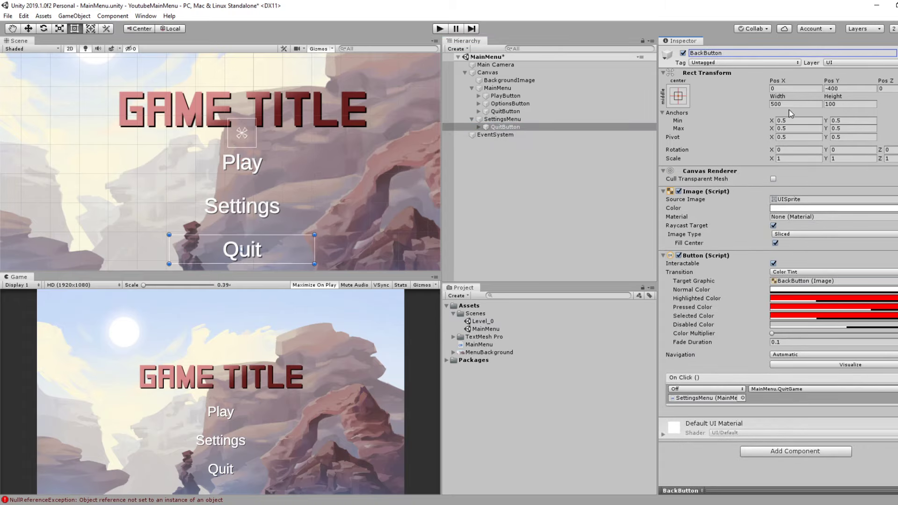
{"action": "key", "text": "Return"}
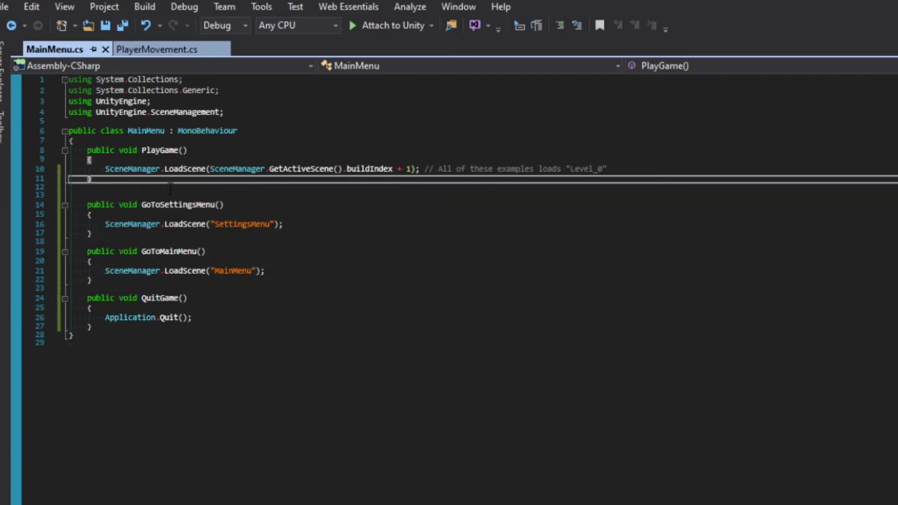
{"action": "left_click", "coordinate": [138, 188]}
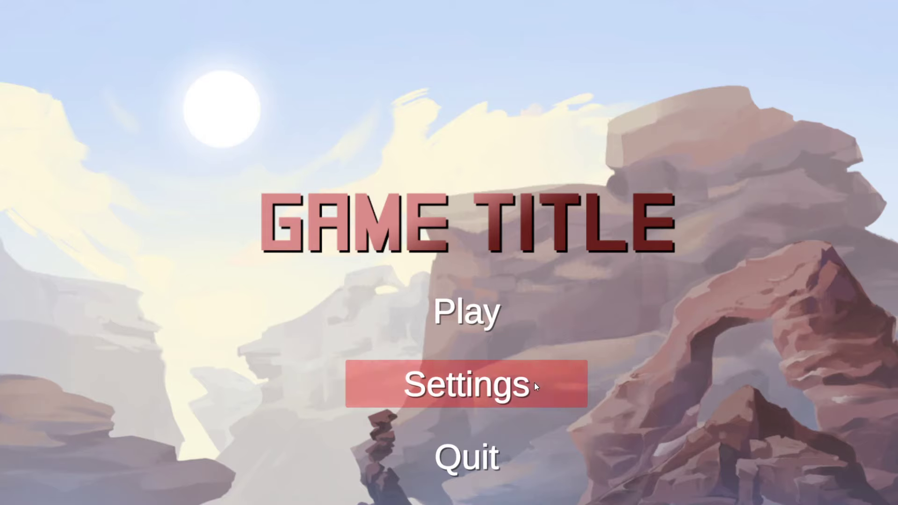
Step: Try the Settings and Quit buttons in the running main menu
{"action": "left_click", "coordinate": [535, 383]}
{"action": "left_click", "coordinate": [507, 450]}
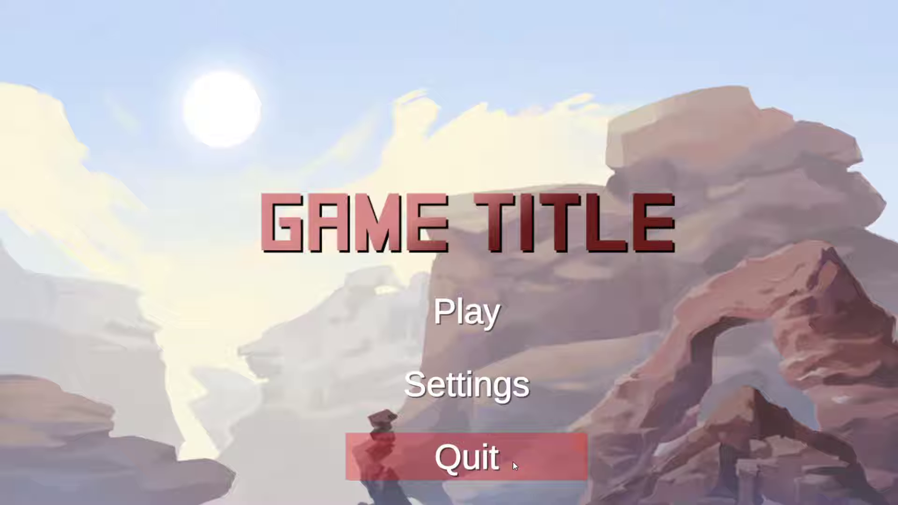